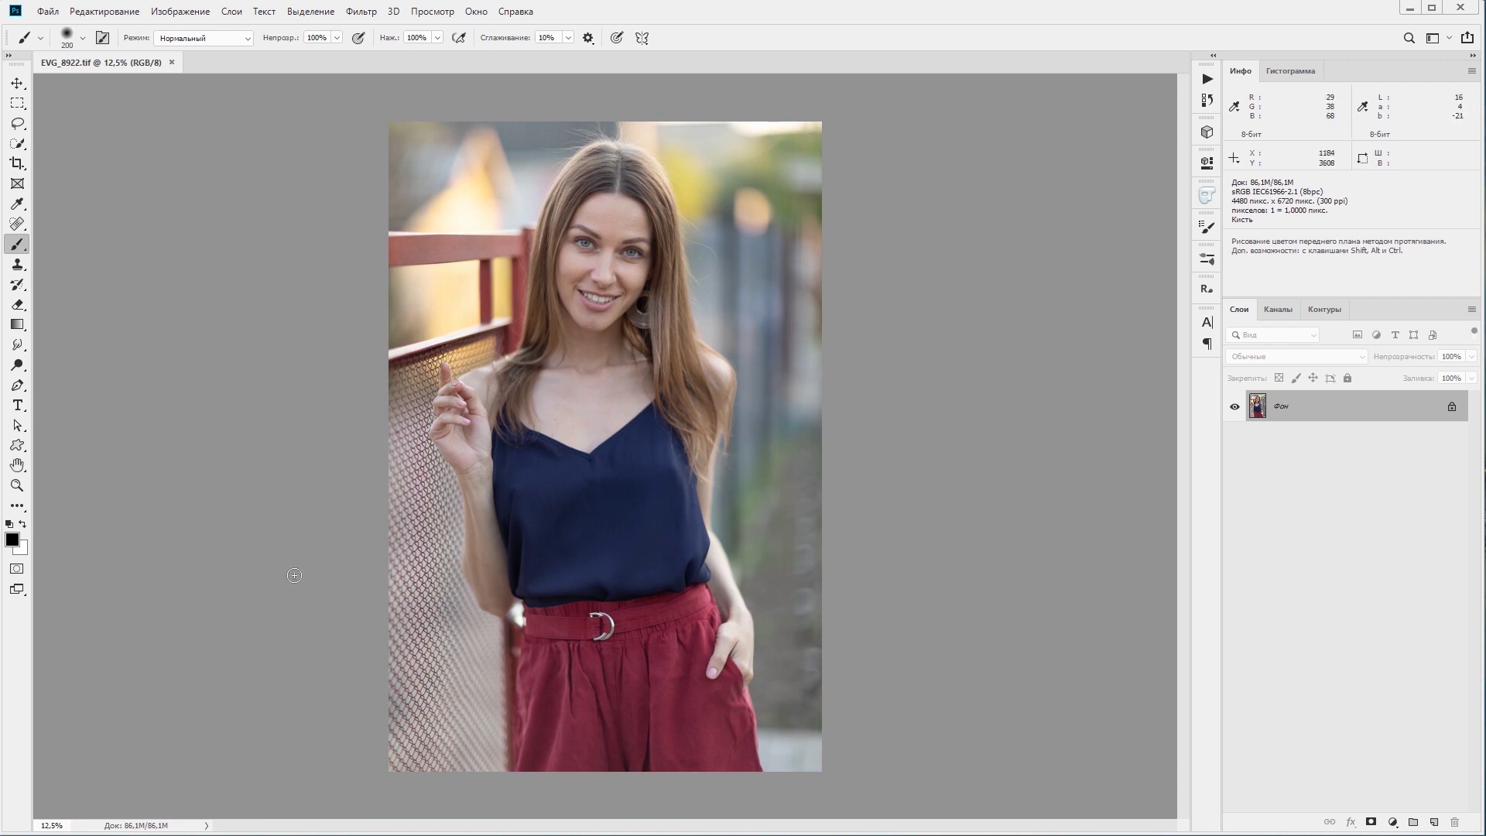
- Open the Actions panel with Alt+F9 to show the default actions set
{"action": "key", "text": "alt+F9"}
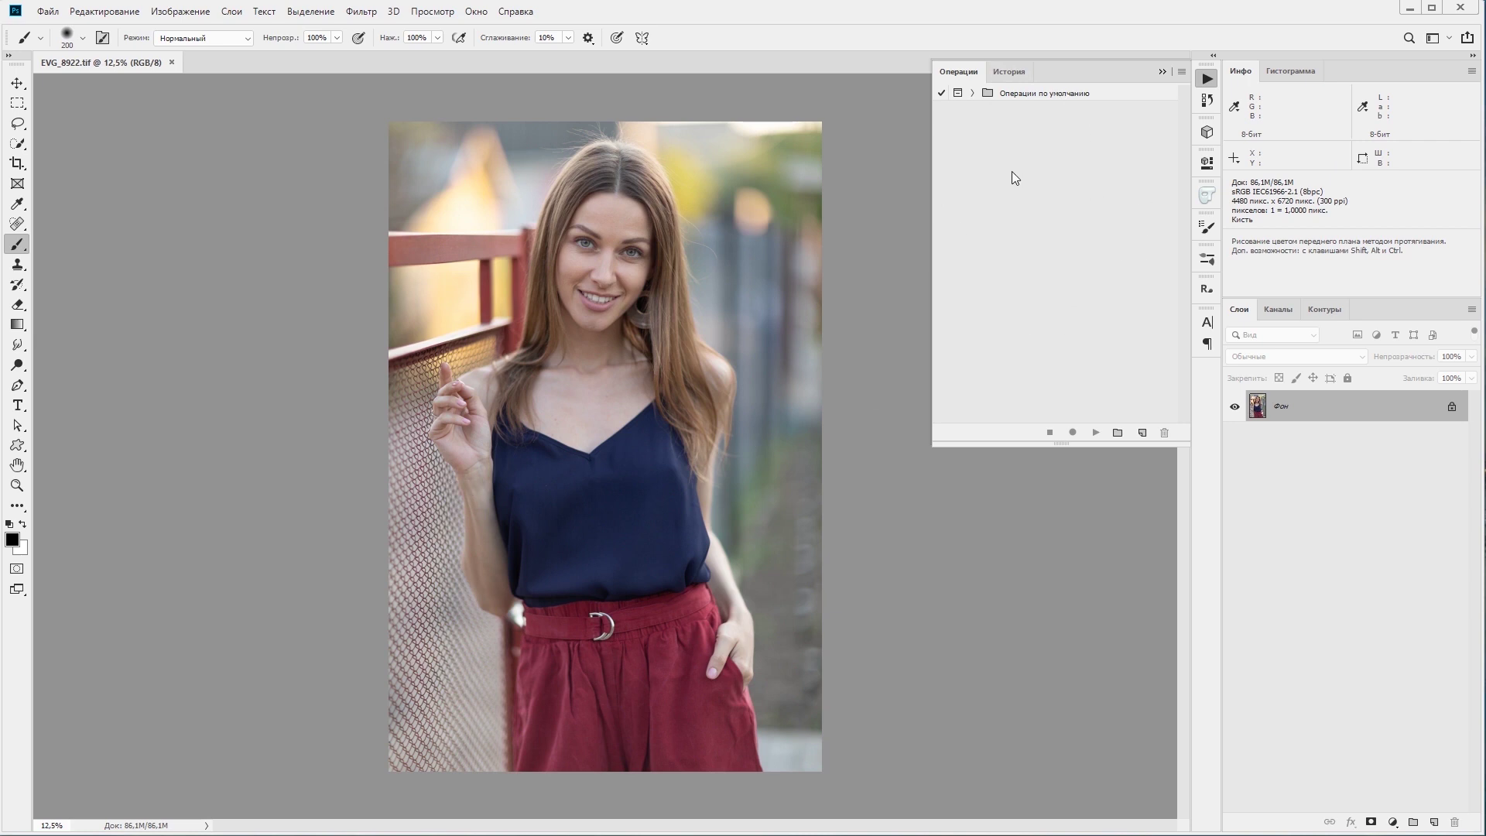
{"action": "left_click", "coordinate": [476, 13]}
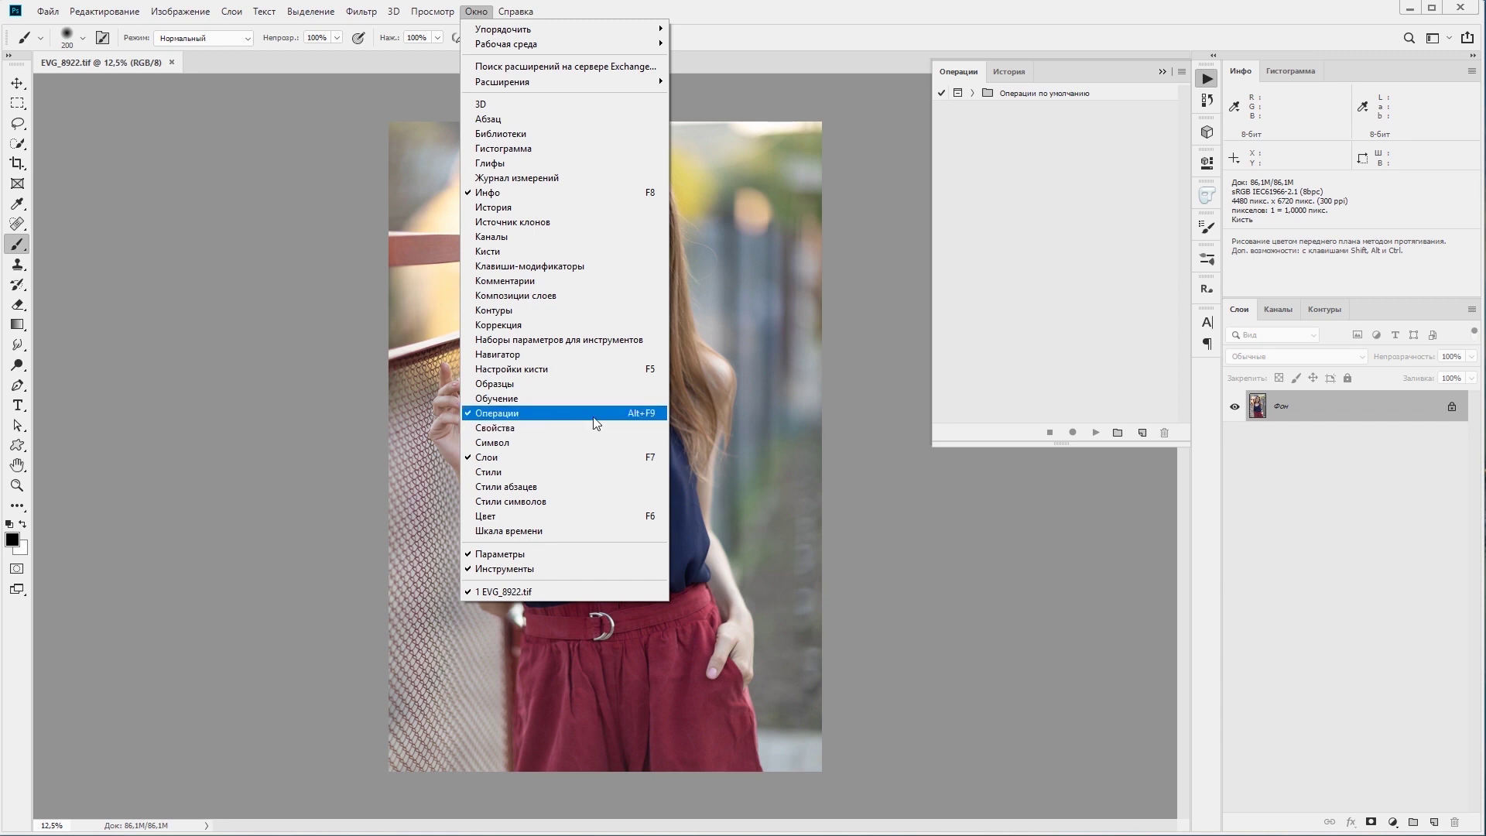
{"action": "left_click", "coordinate": [873, 430]}
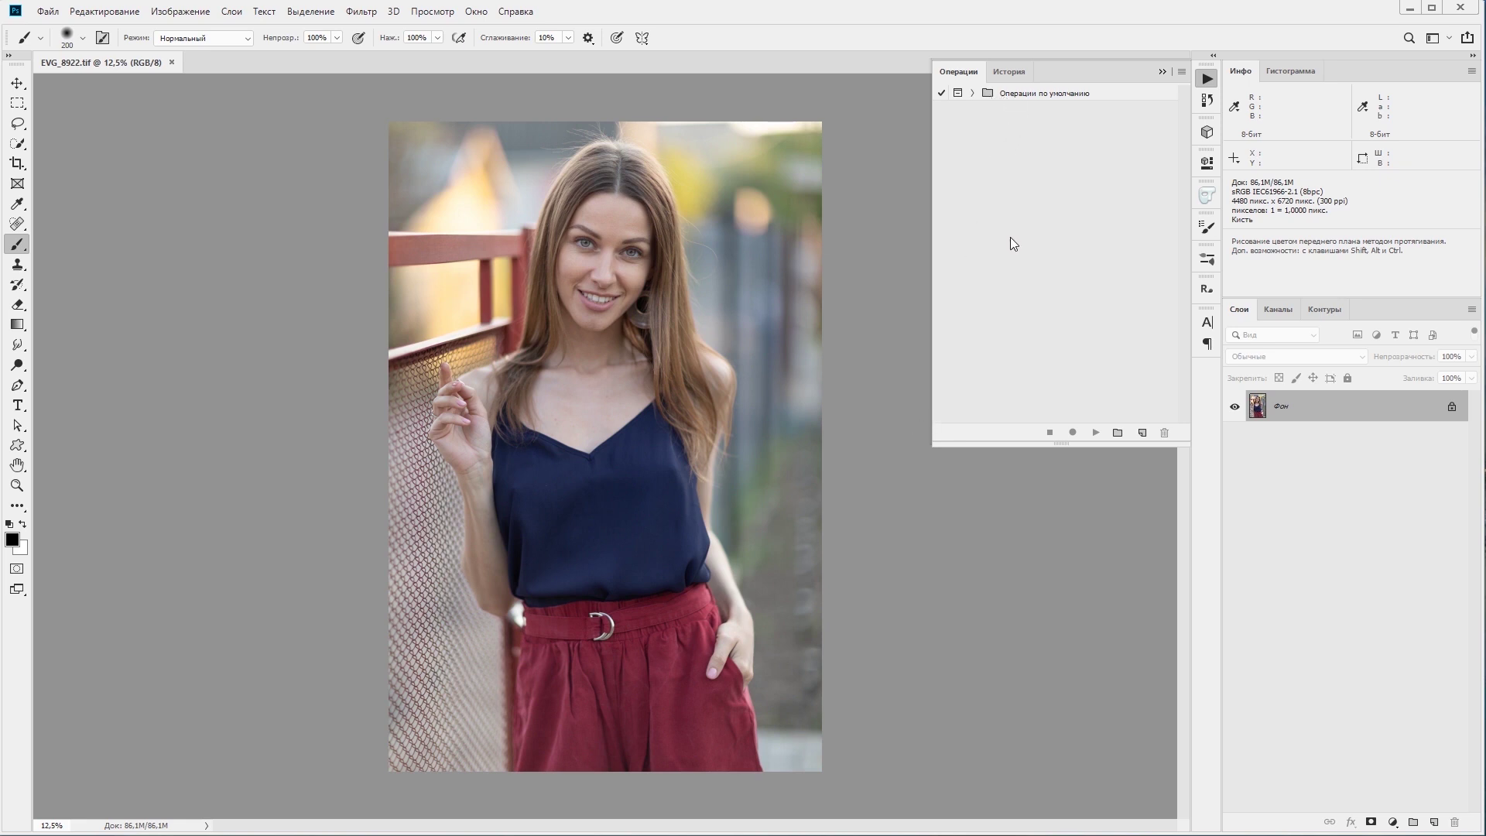
{"action": "left_click", "coordinate": [975, 94]}
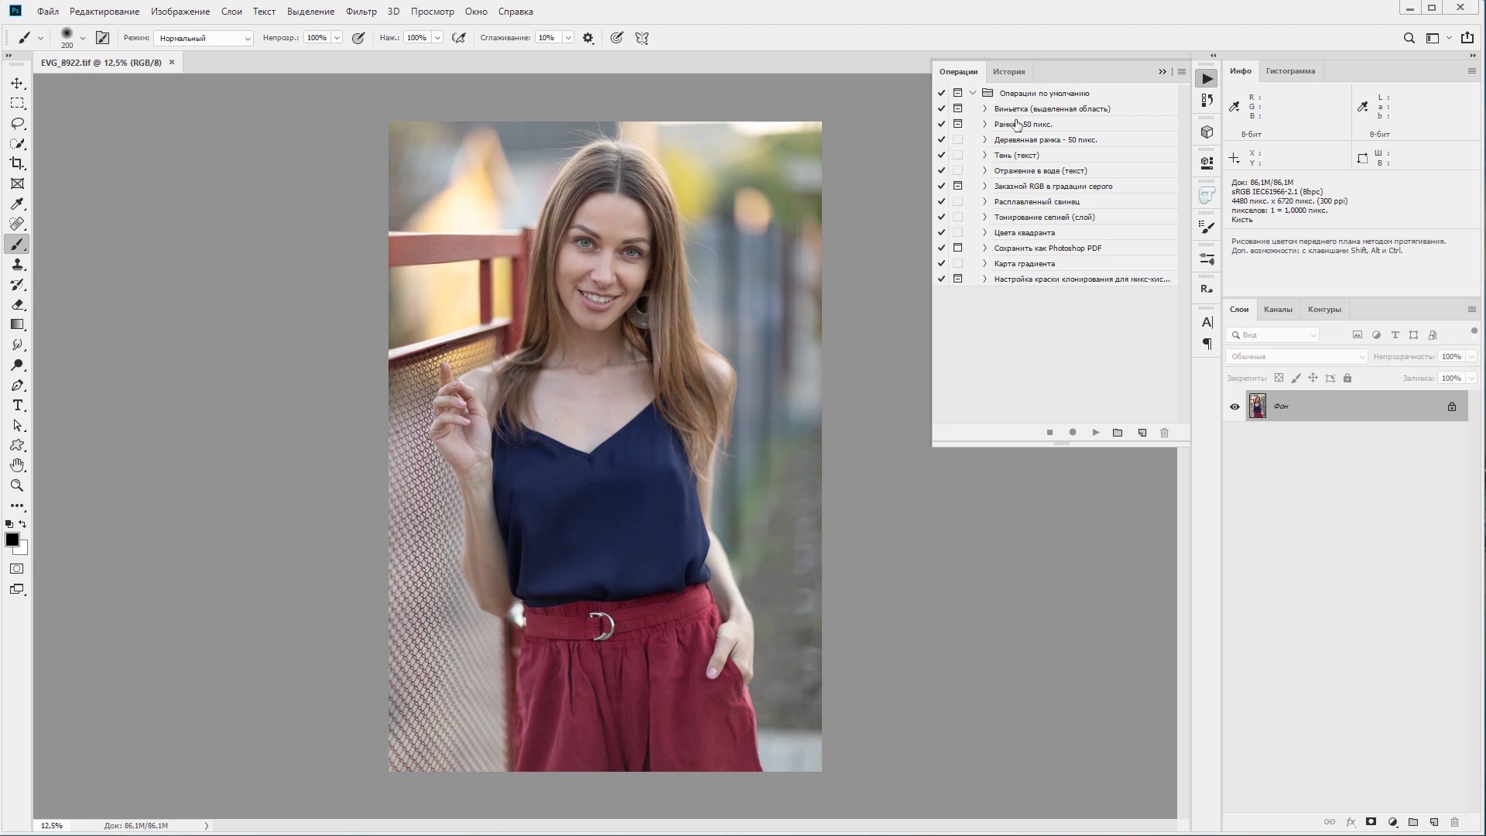
{"action": "left_click", "coordinate": [973, 94]}
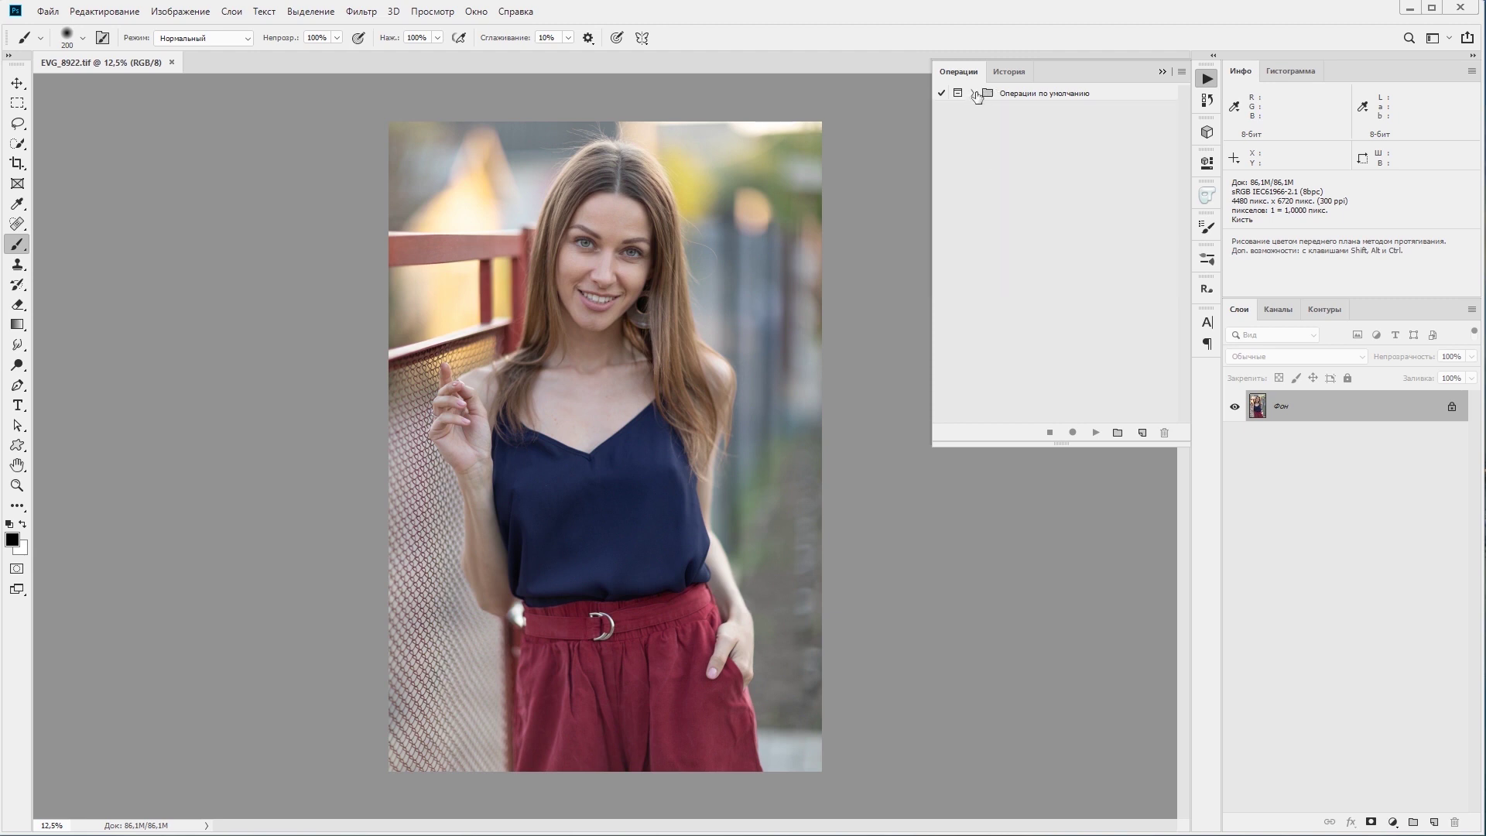
{"action": "left_click", "coordinate": [973, 93]}
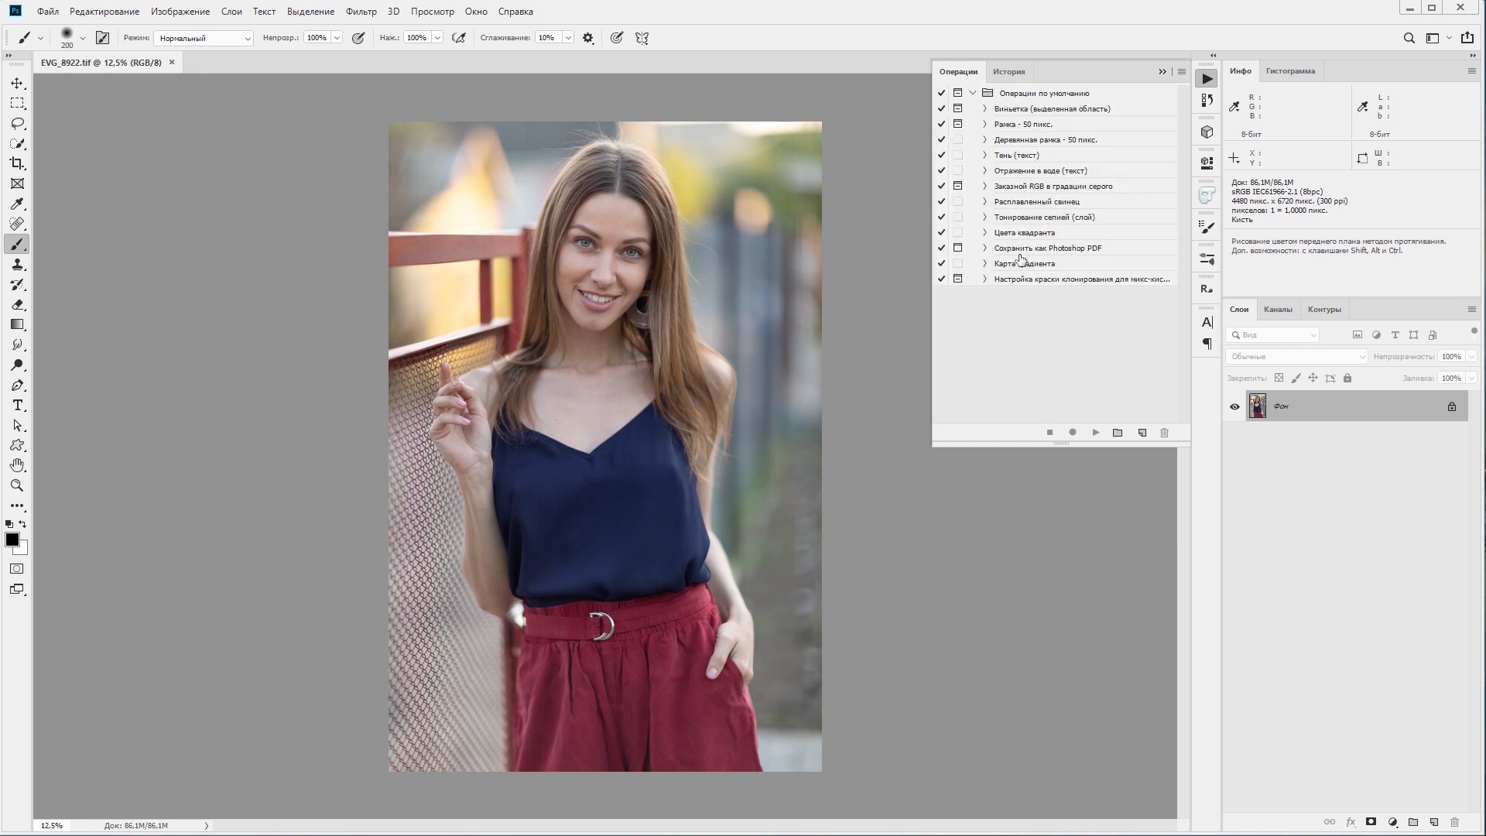
{"action": "left_click", "coordinate": [973, 93]}
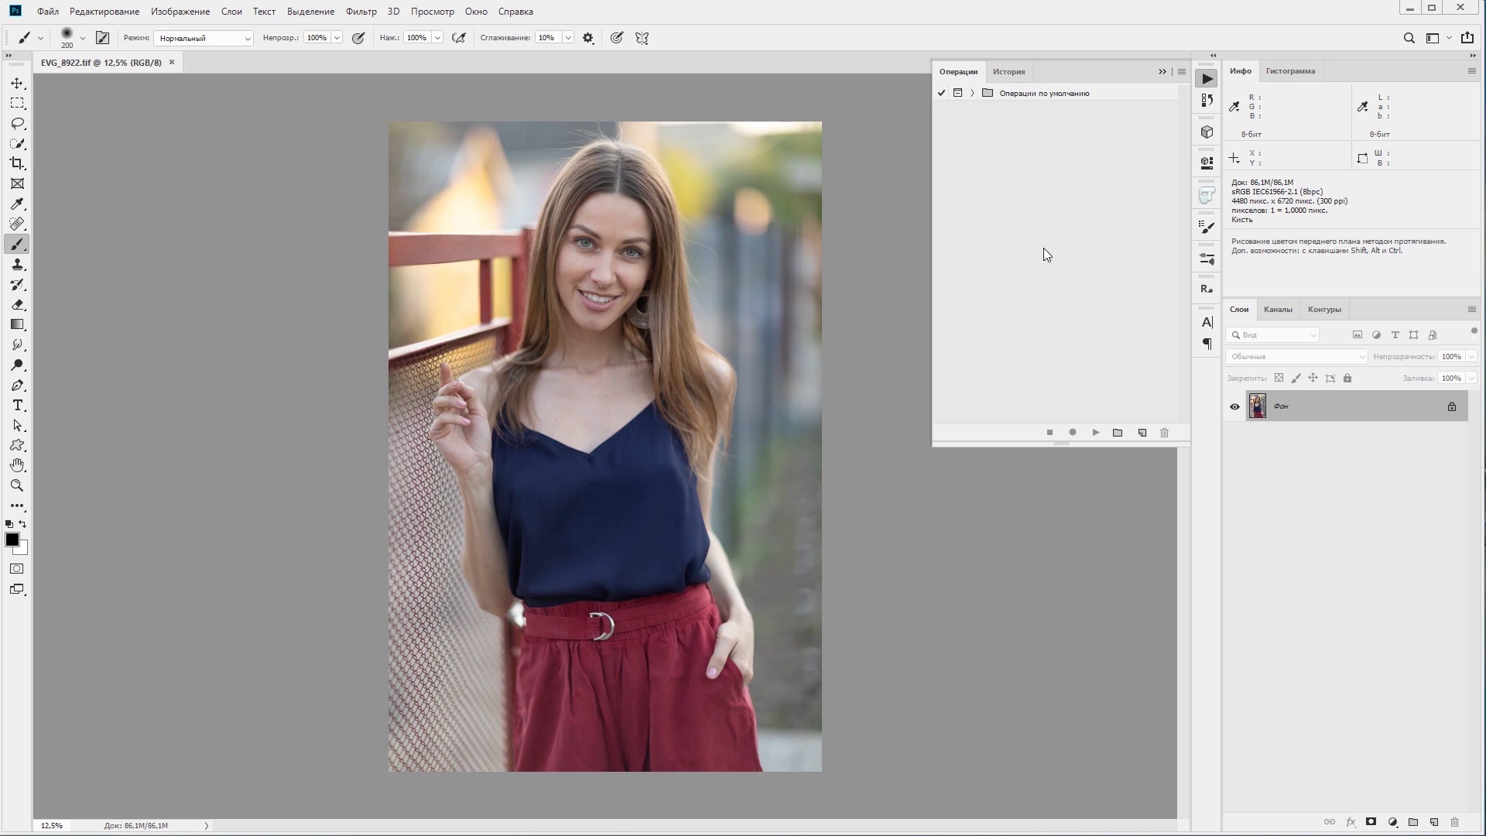
- Create a new action set named 'мой набор' in the Actions panel
{"action": "left_click", "coordinate": [1118, 435]}
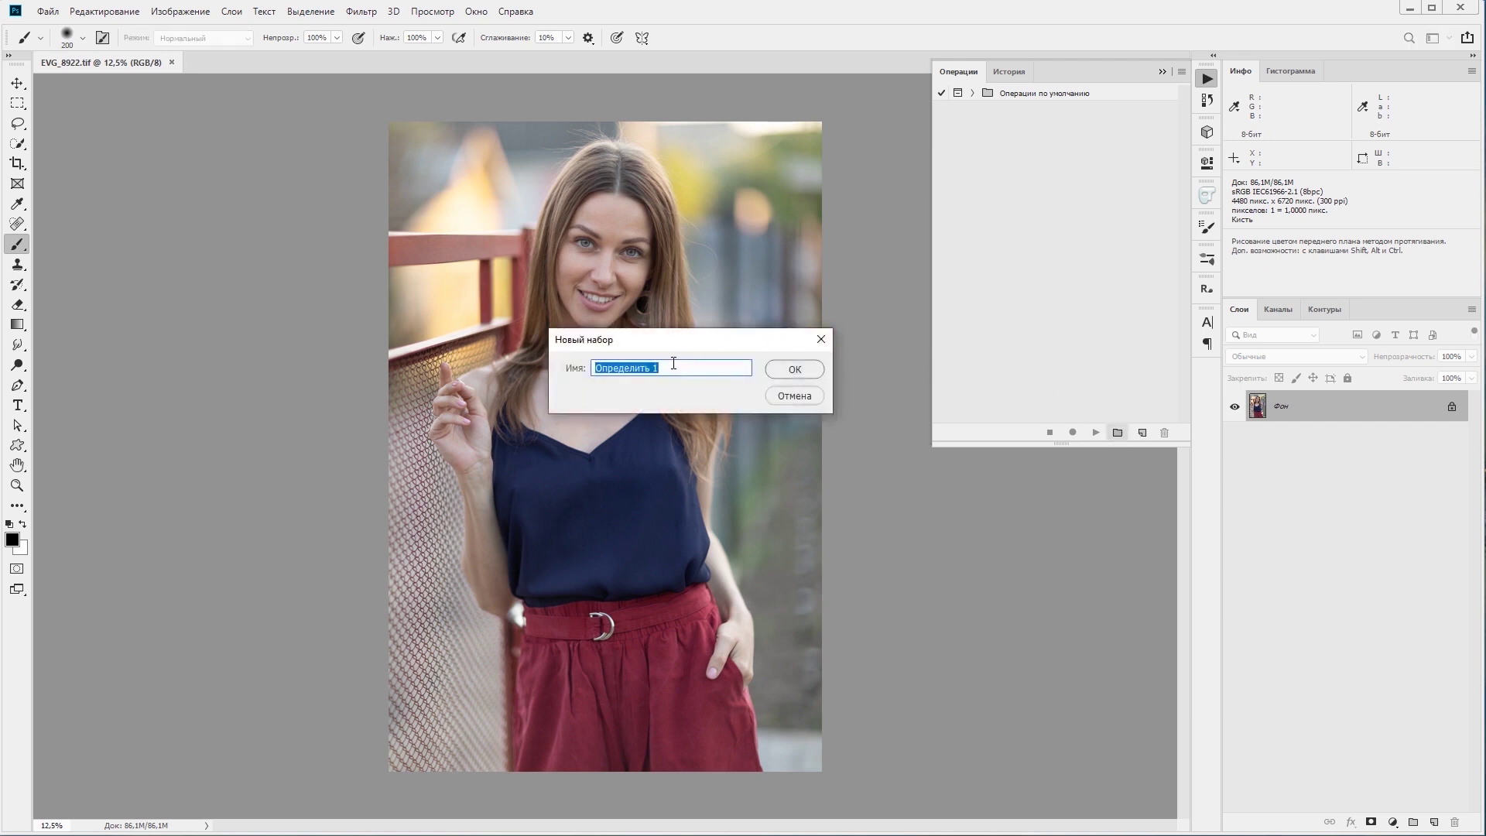
{"action": "type", "text": "м"}
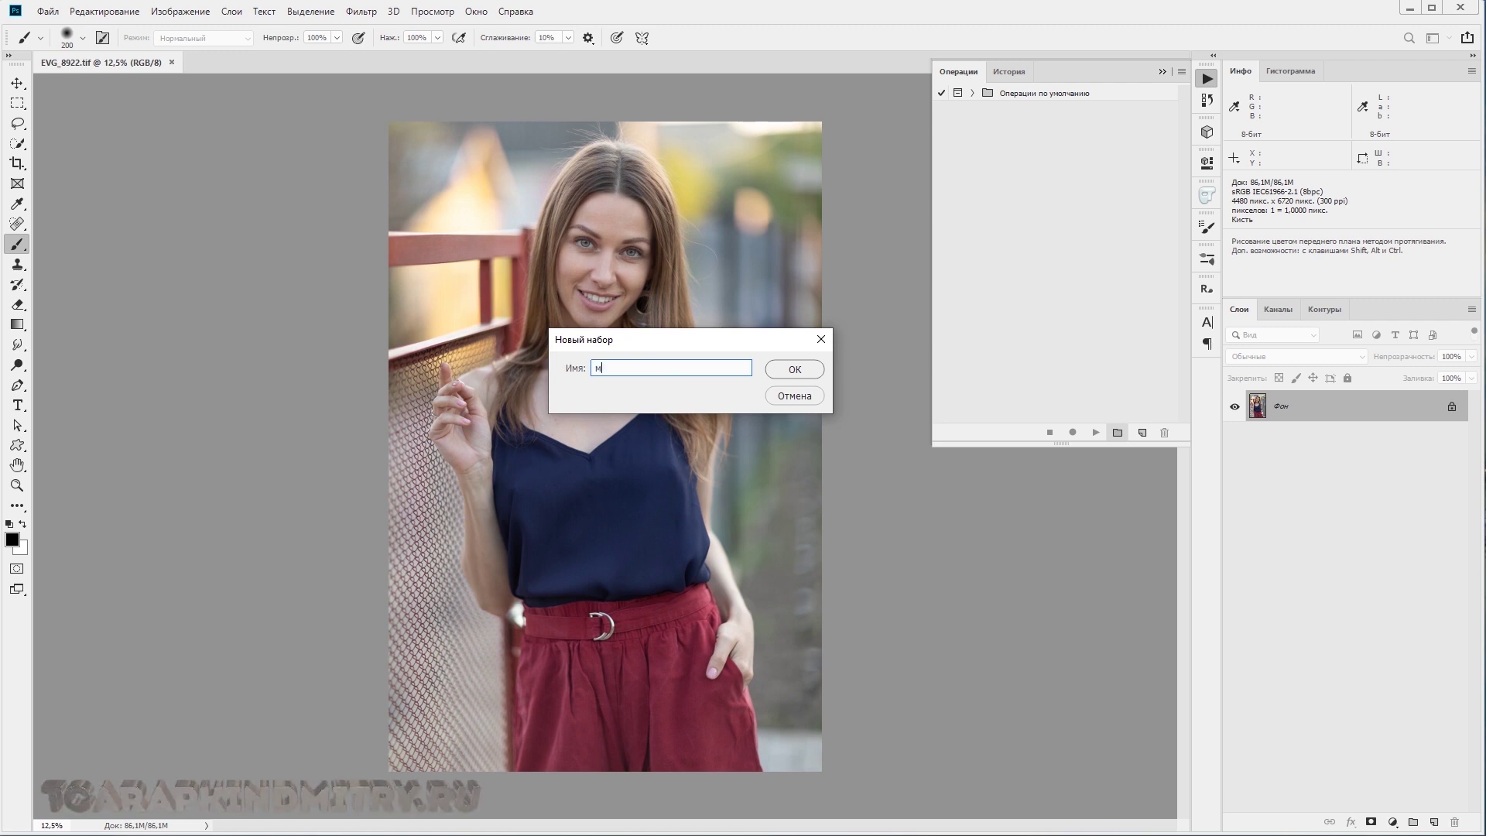
{"action": "type", "text": "ой на"}
{"action": "type", "text": "бор"}
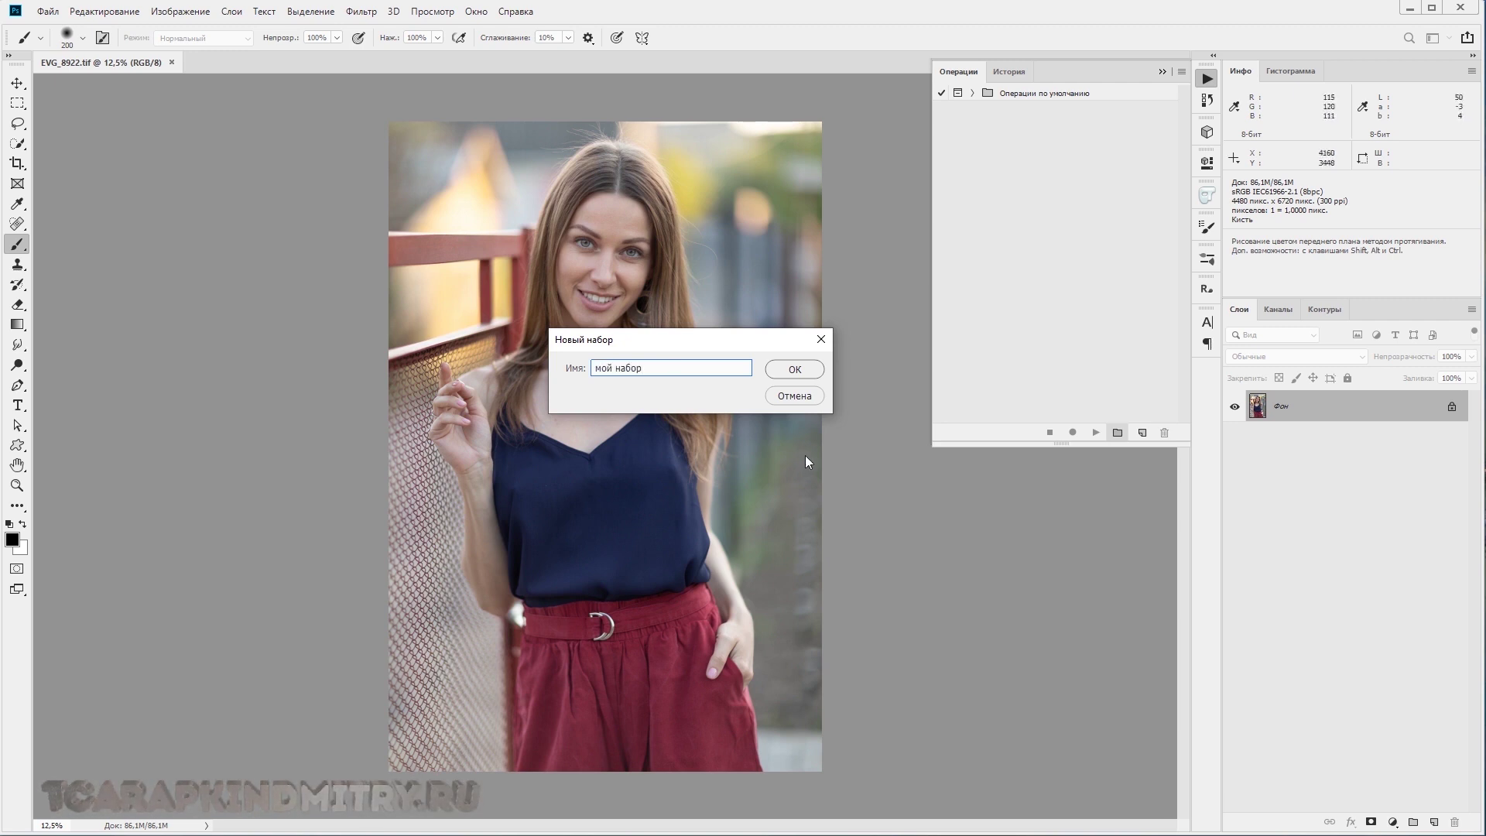
{"action": "left_click", "coordinate": [792, 374]}
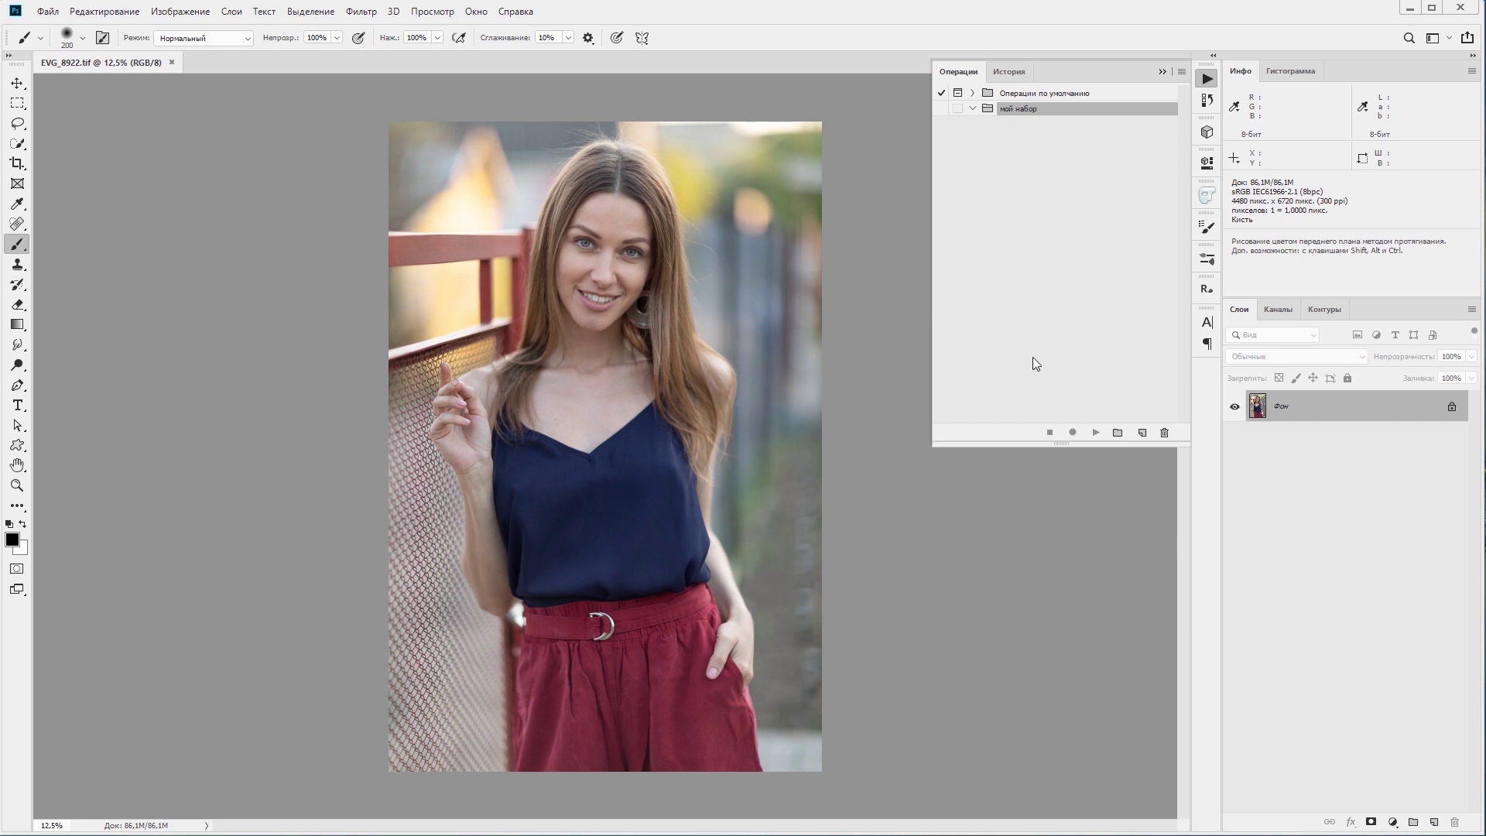
- Record a new action named 'резкость' in 'мой набор', then stop recording
{"action": "left_click", "coordinate": [1143, 435]}
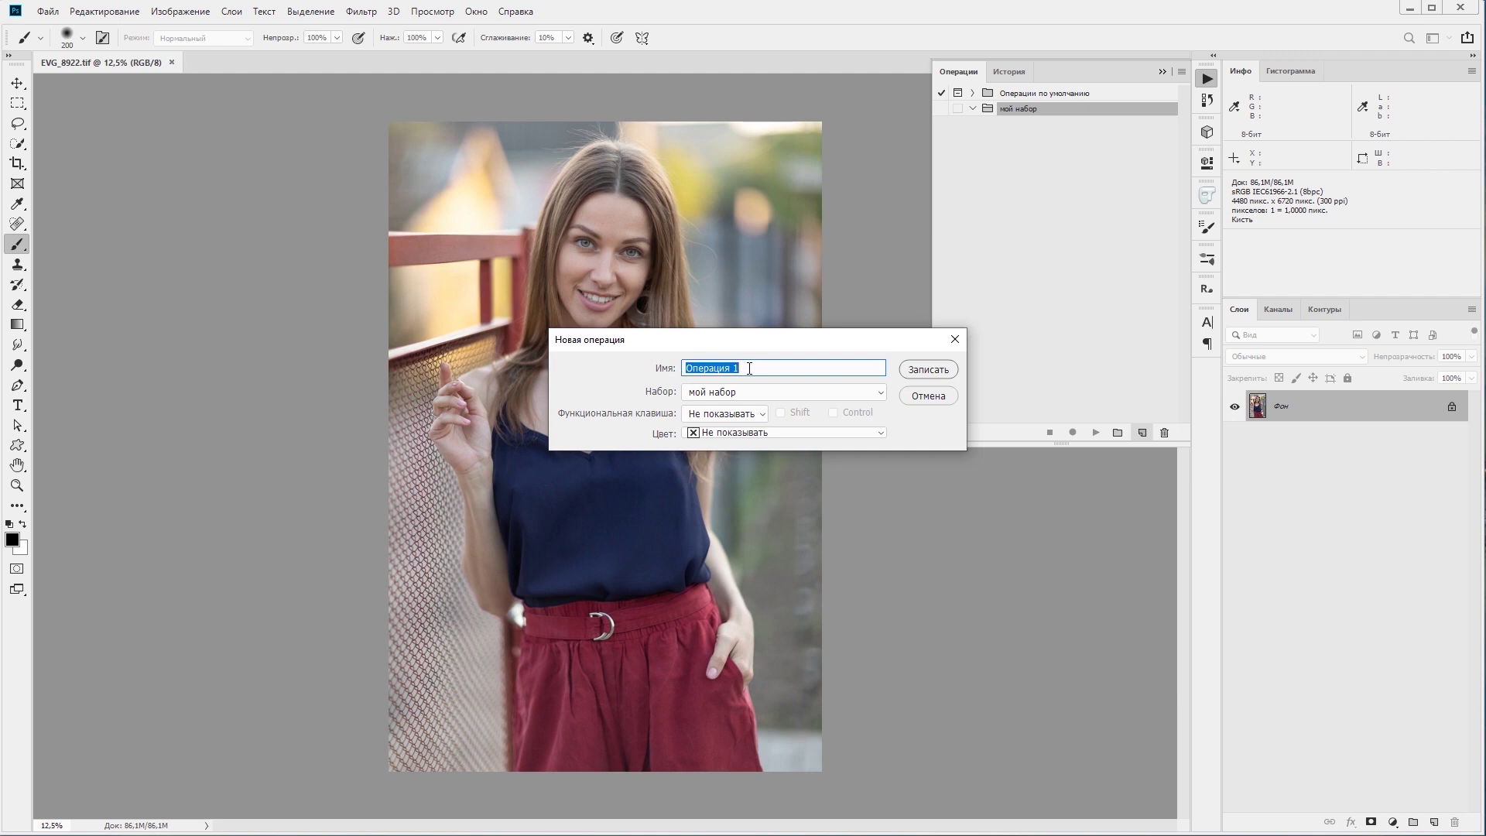
{"action": "type", "text": "резкость"}
{"action": "left_click", "coordinate": [929, 370]}
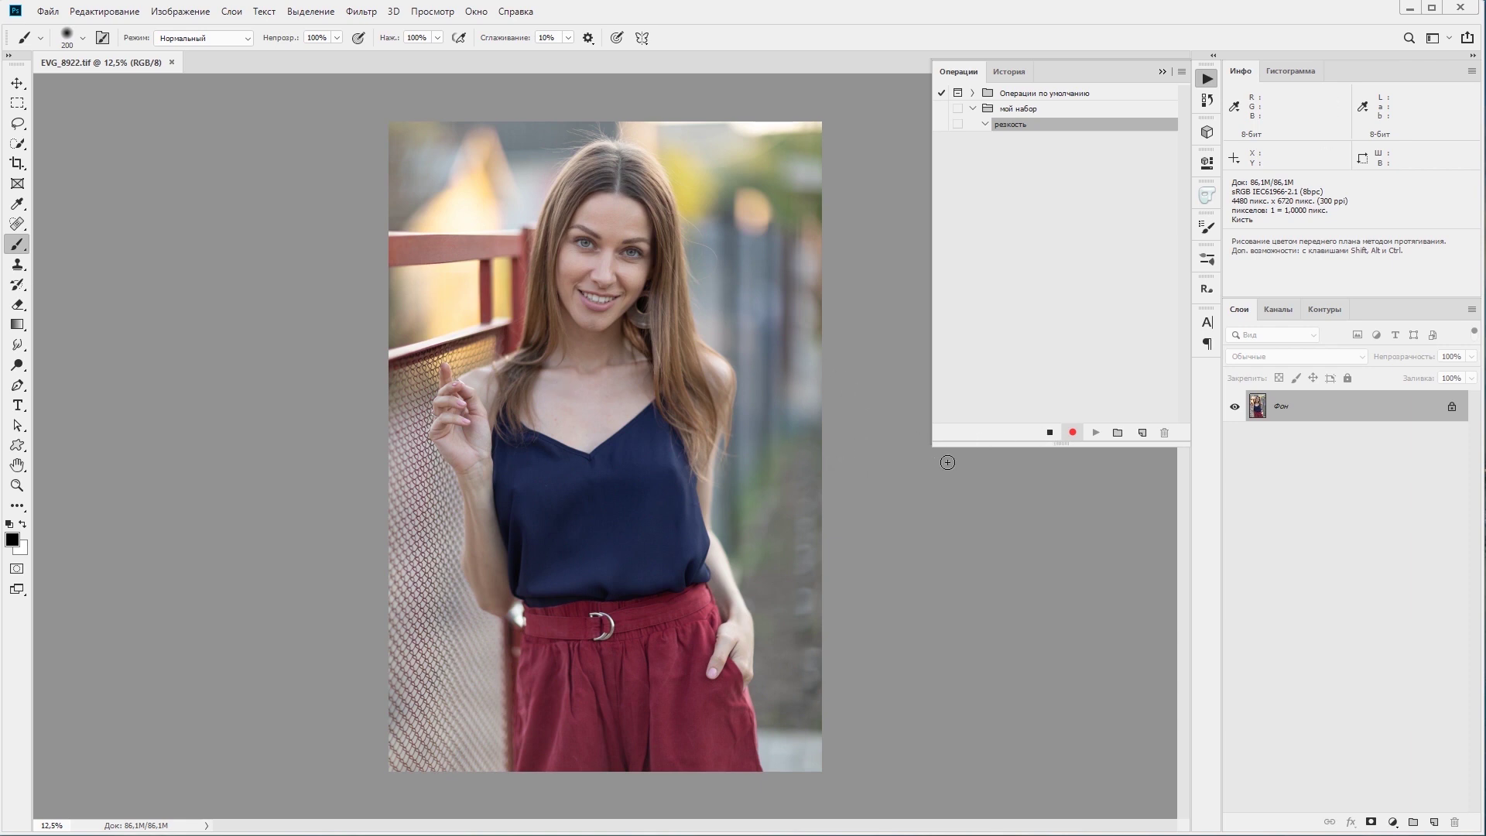
{"action": "left_click", "coordinate": [1051, 435]}
{"action": "left_click", "coordinate": [974, 93]}
{"action": "left_click", "coordinate": [1041, 264]}
{"action": "left_click", "coordinate": [1096, 432]}
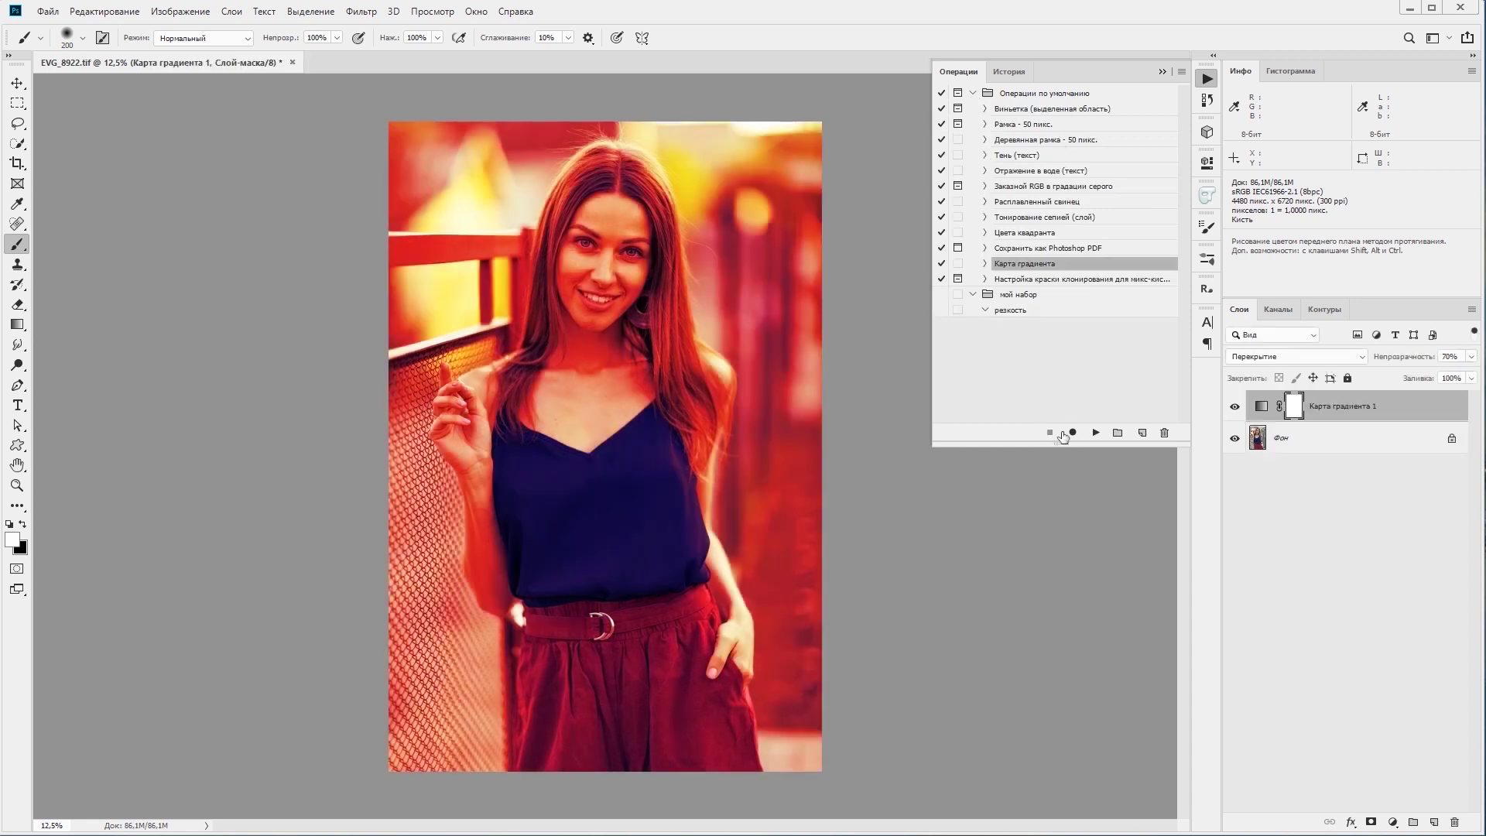
{"action": "left_click", "coordinate": [1360, 415]}
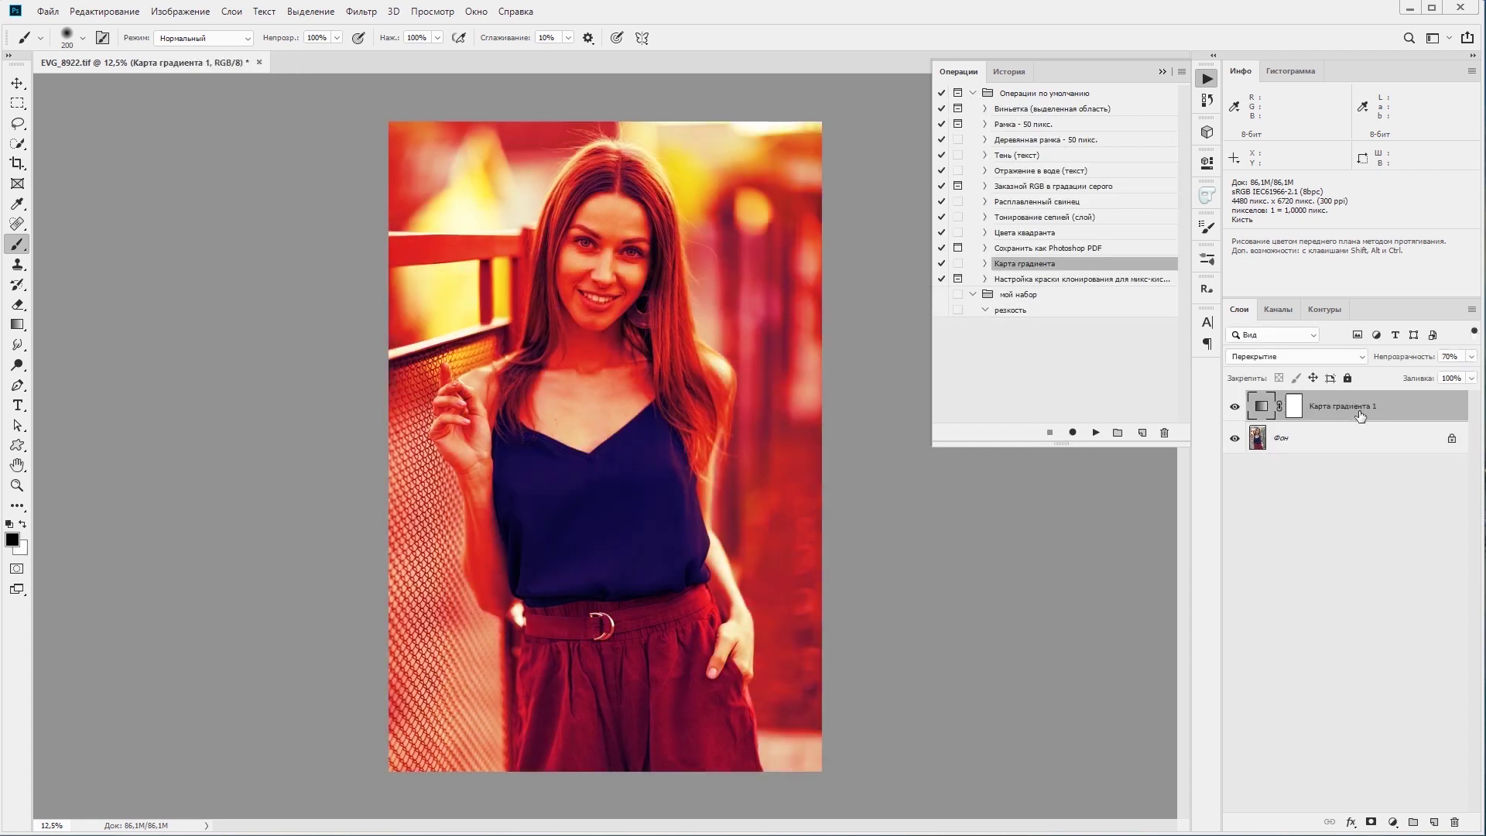
{"action": "key", "text": "Delete"}
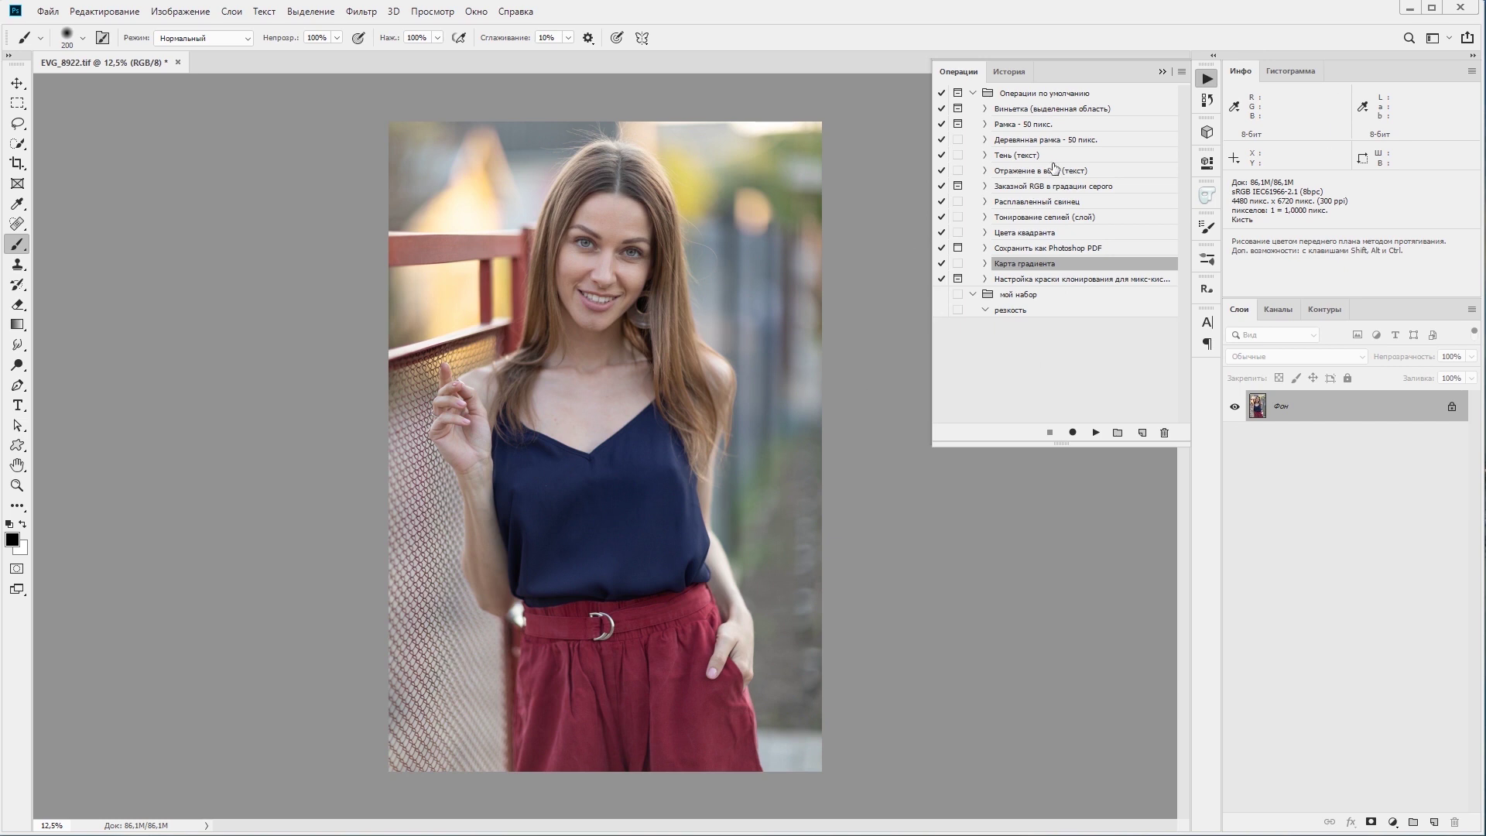
{"action": "left_click", "coordinate": [973, 93]}
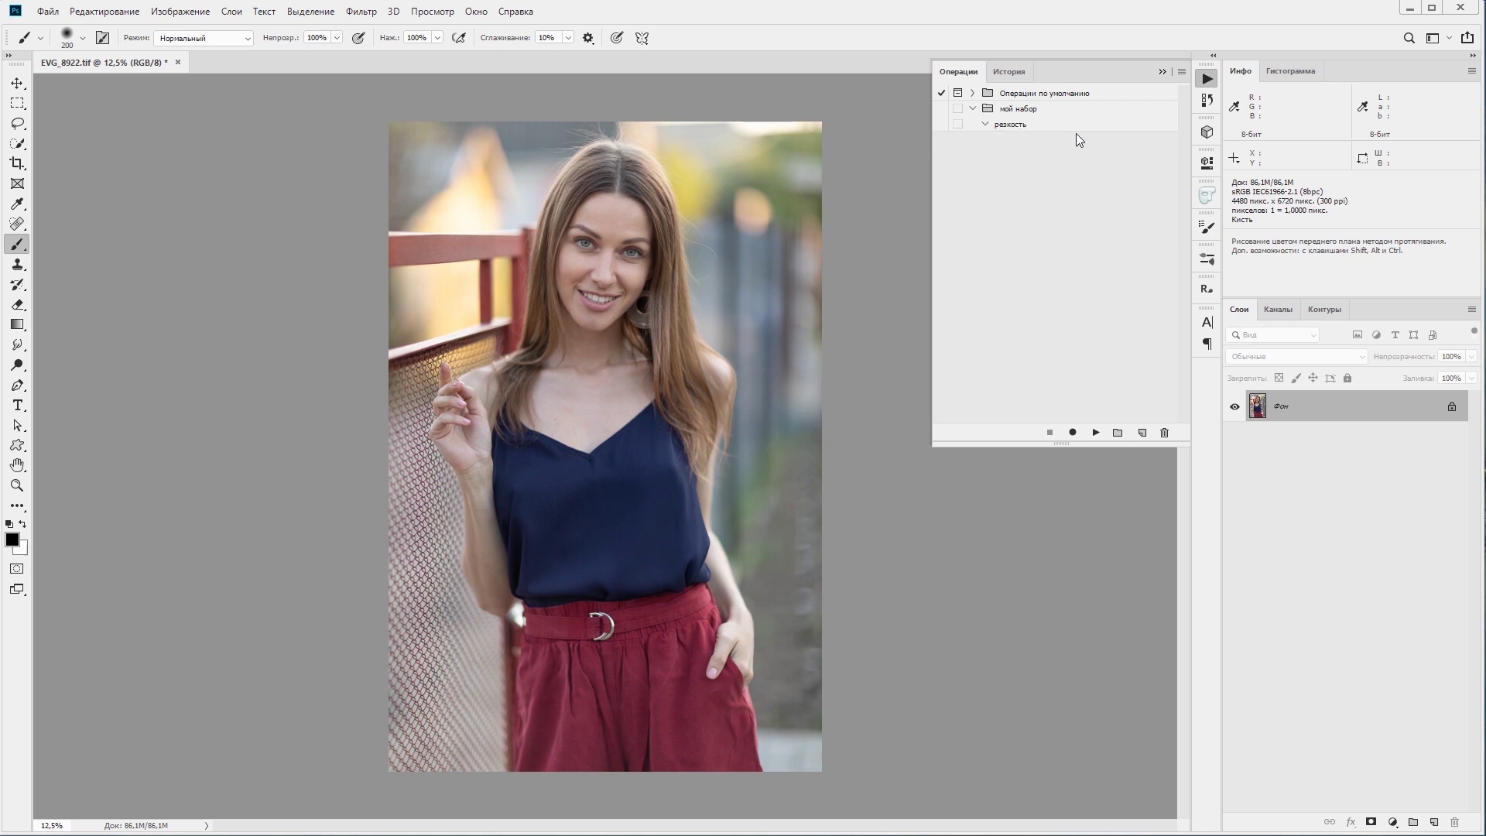
- Save the 'мой набор' action set to disk as an .ATN file
{"action": "left_click", "coordinate": [1008, 110]}
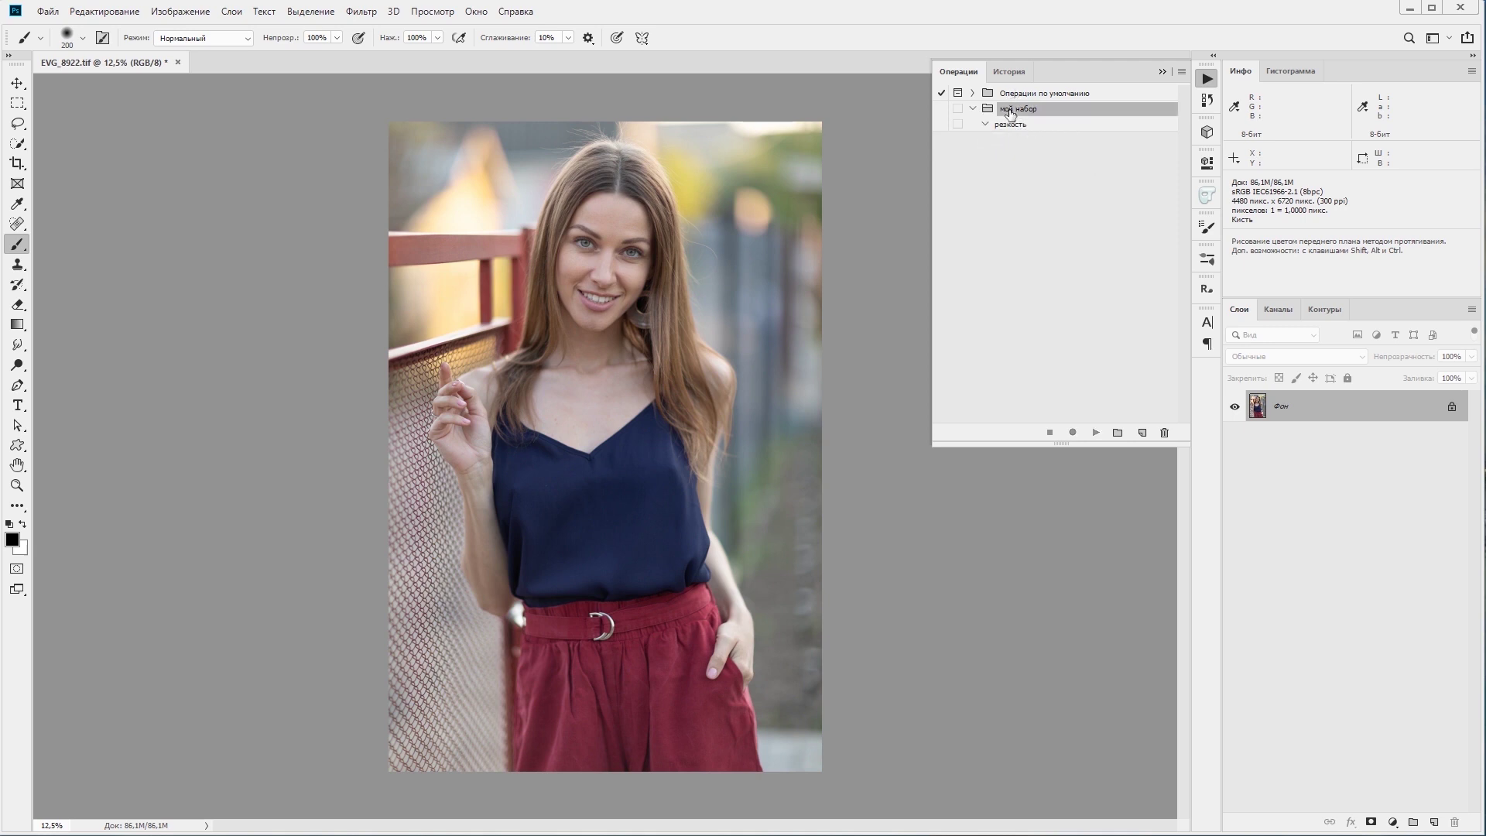
{"action": "left_click", "coordinate": [1183, 73]}
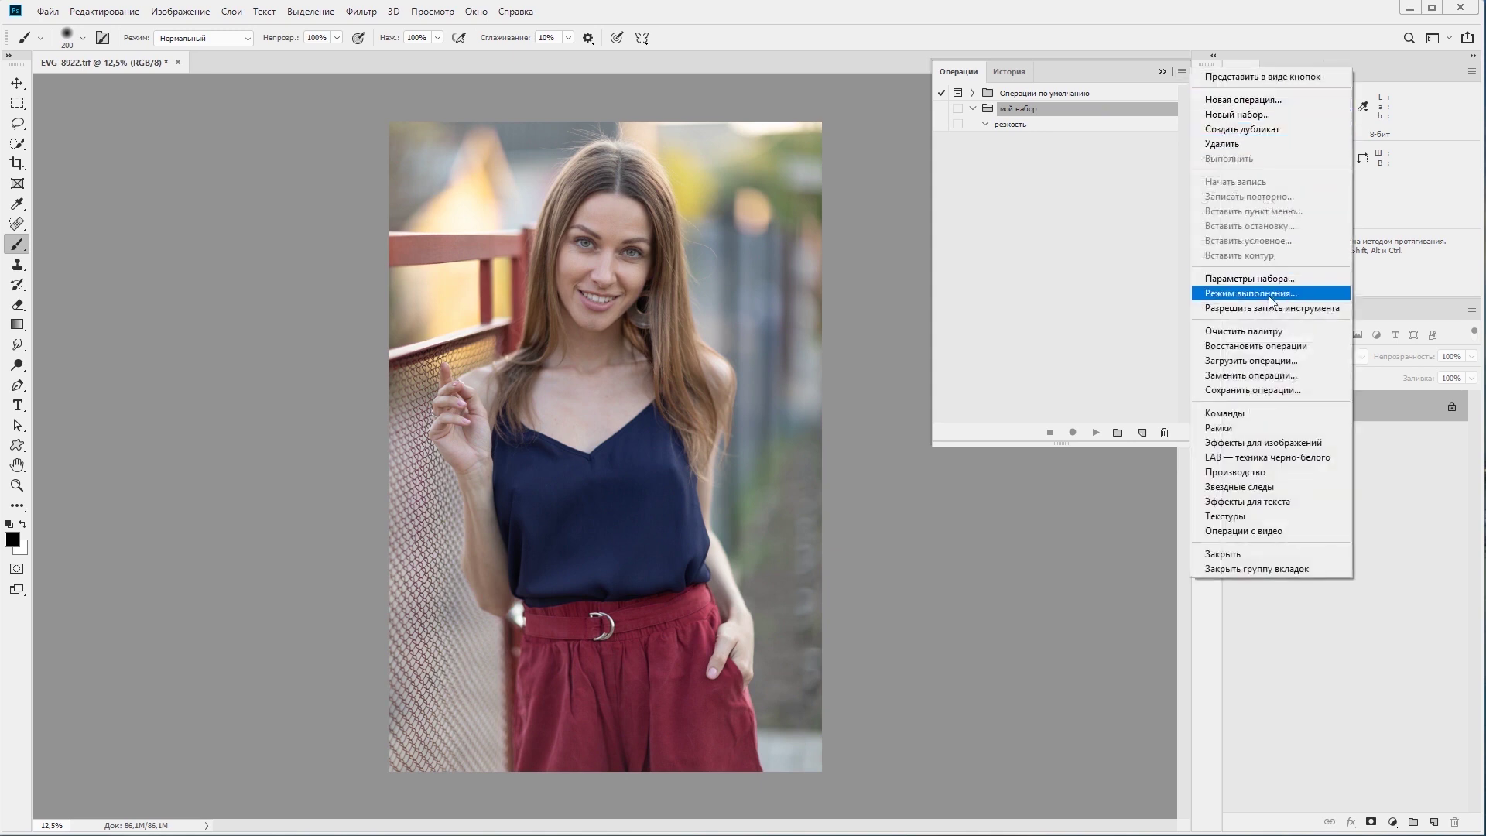
{"action": "left_click", "coordinate": [1241, 390]}
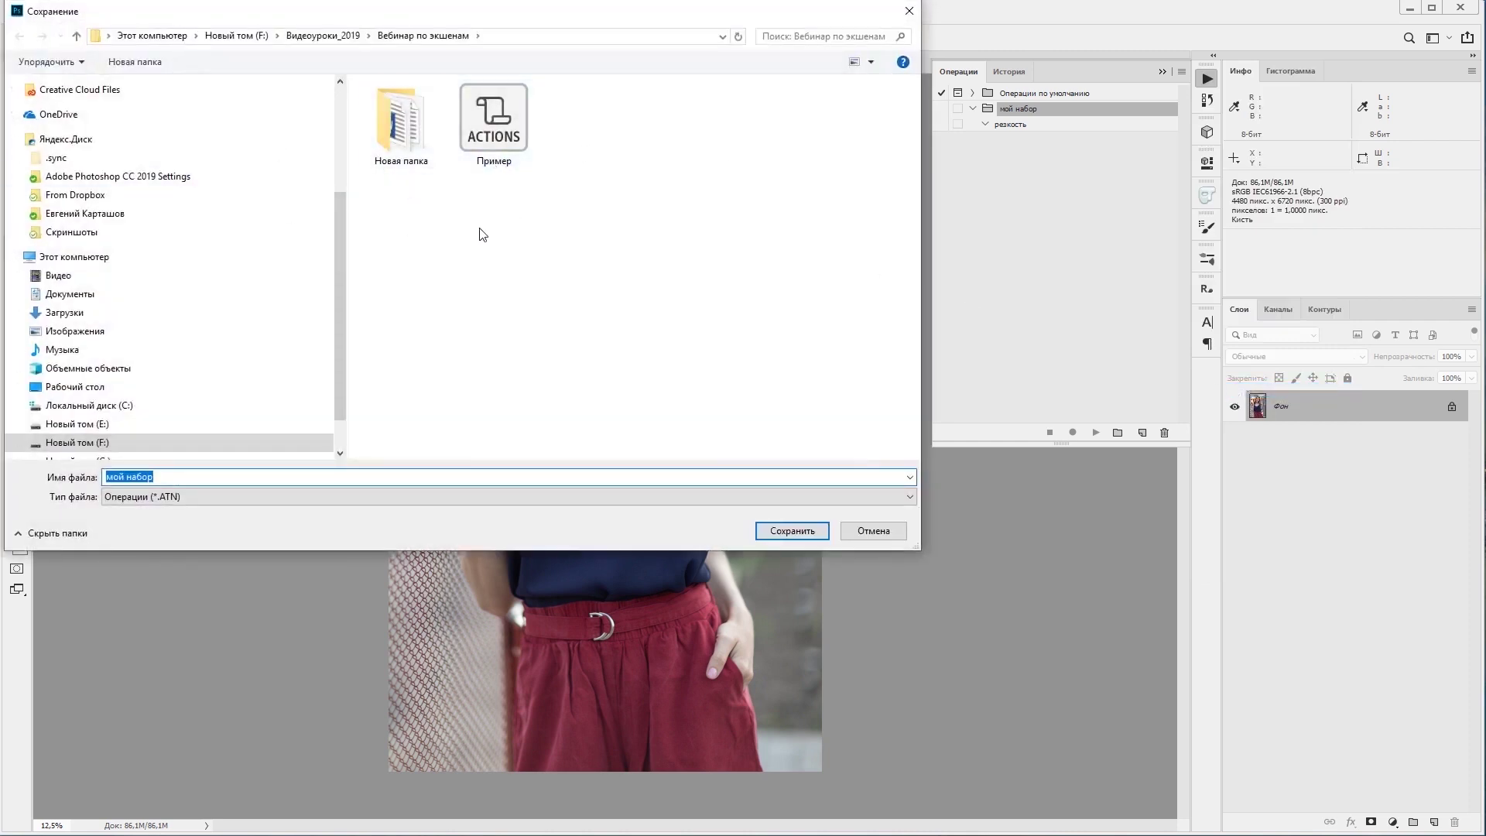
{"action": "left_click", "coordinate": [792, 531]}
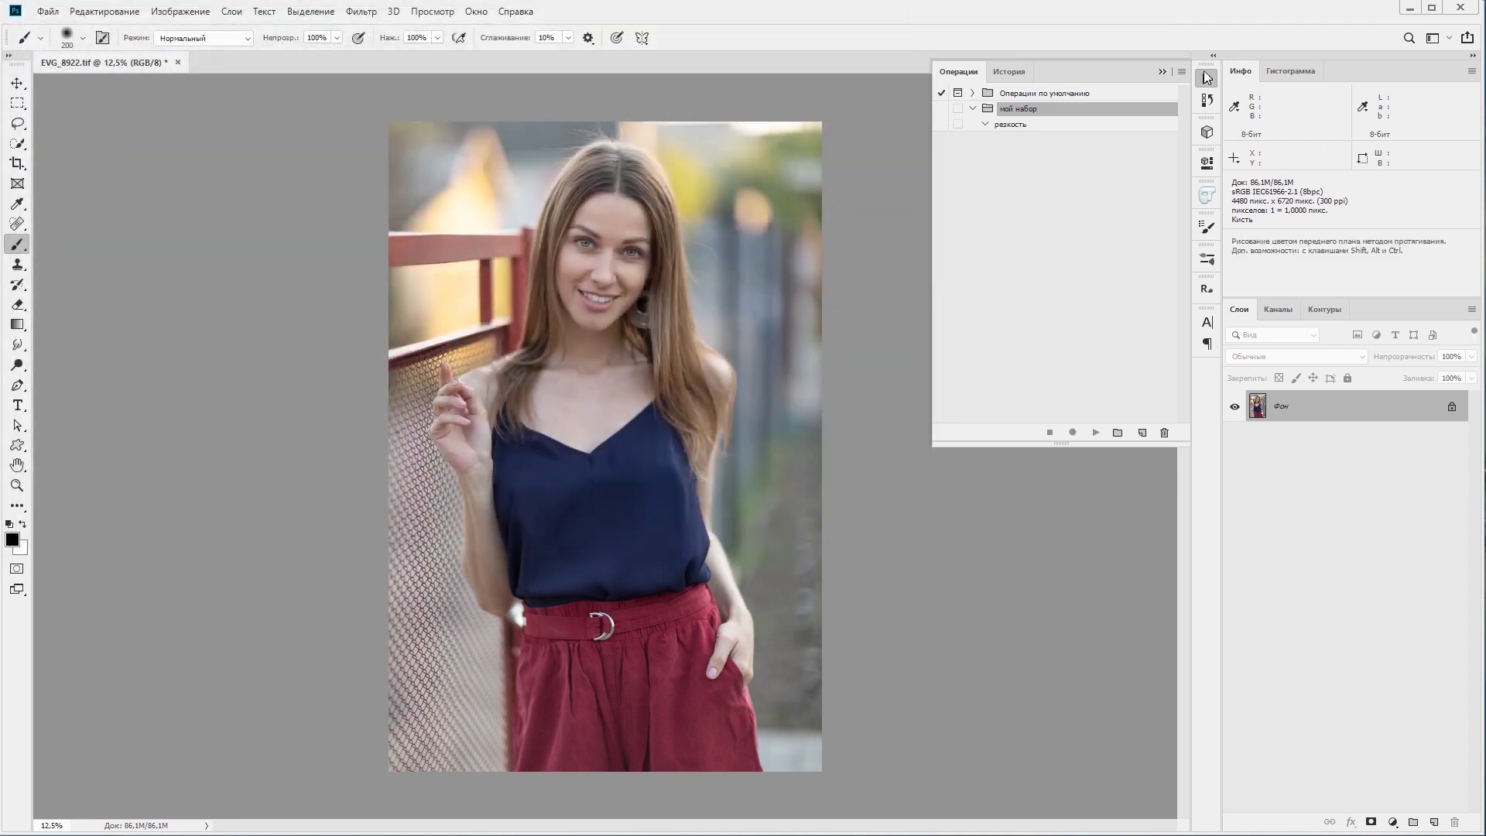
- Load the 'Пример' .ATN action set from file into the Actions panel
{"action": "left_click", "coordinate": [1182, 72]}
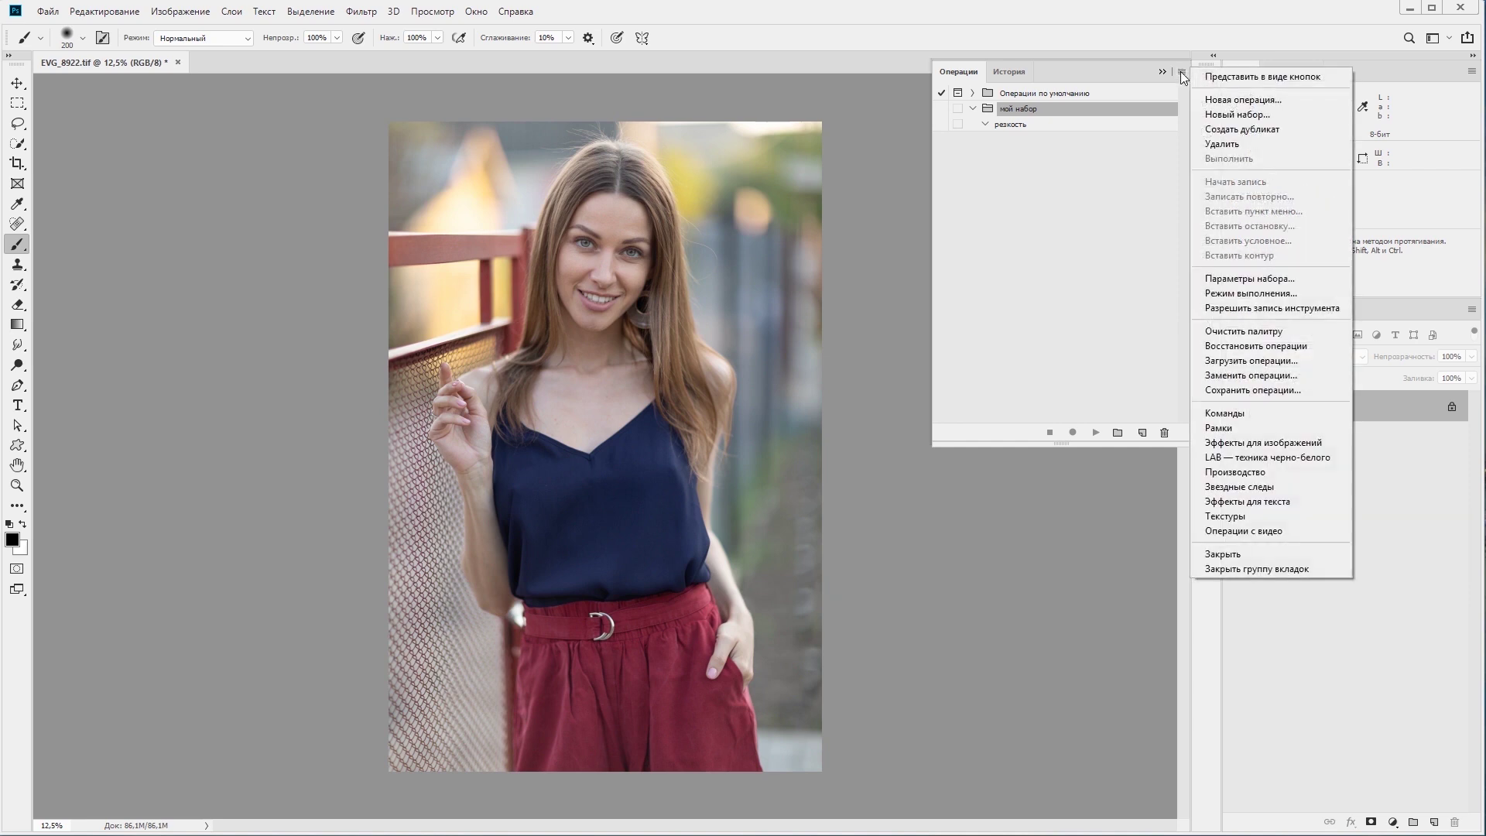
{"action": "left_click", "coordinate": [1224, 361]}
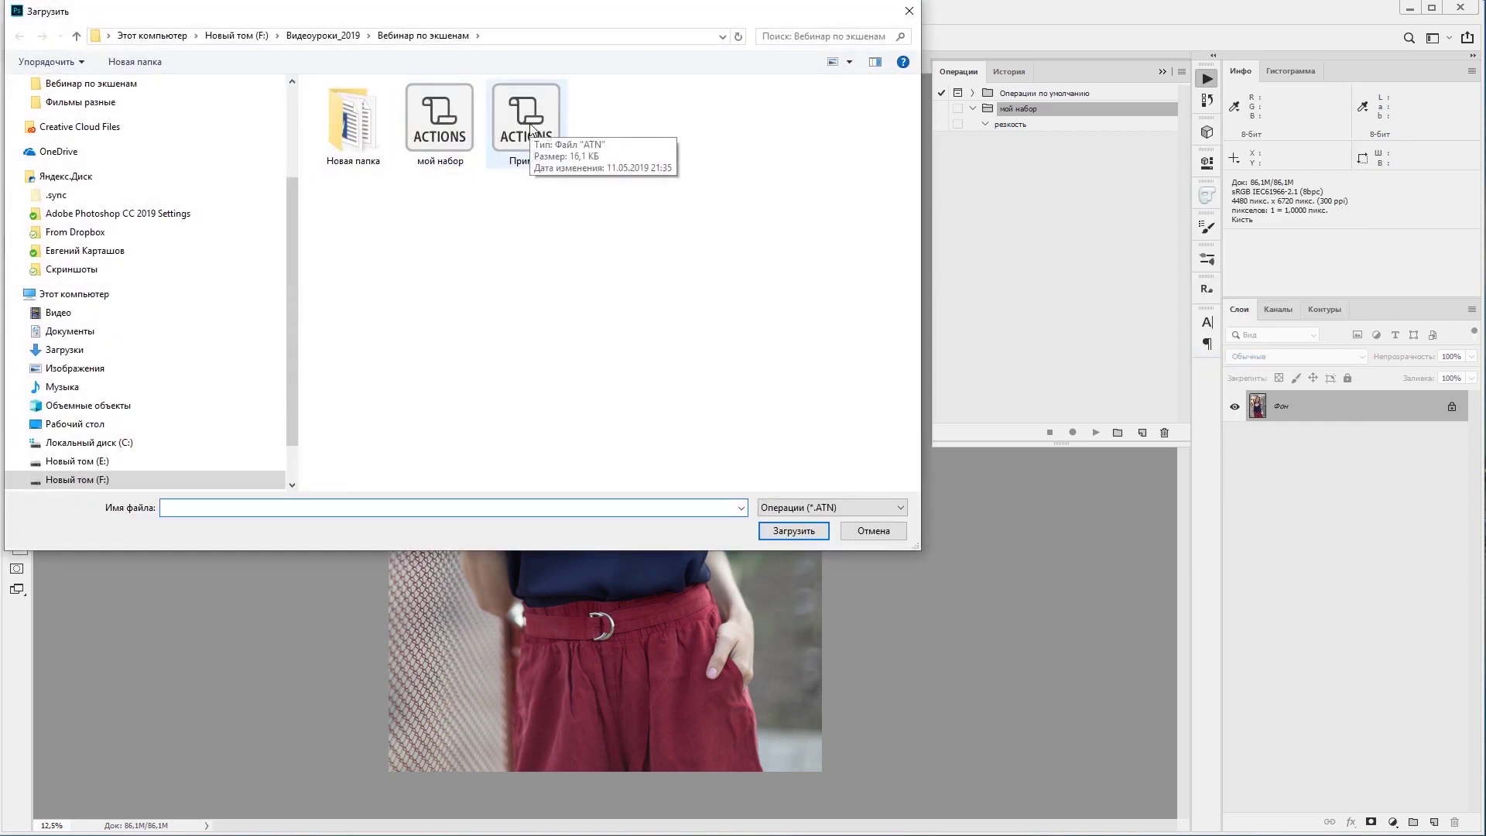
{"action": "left_click", "coordinate": [531, 128]}
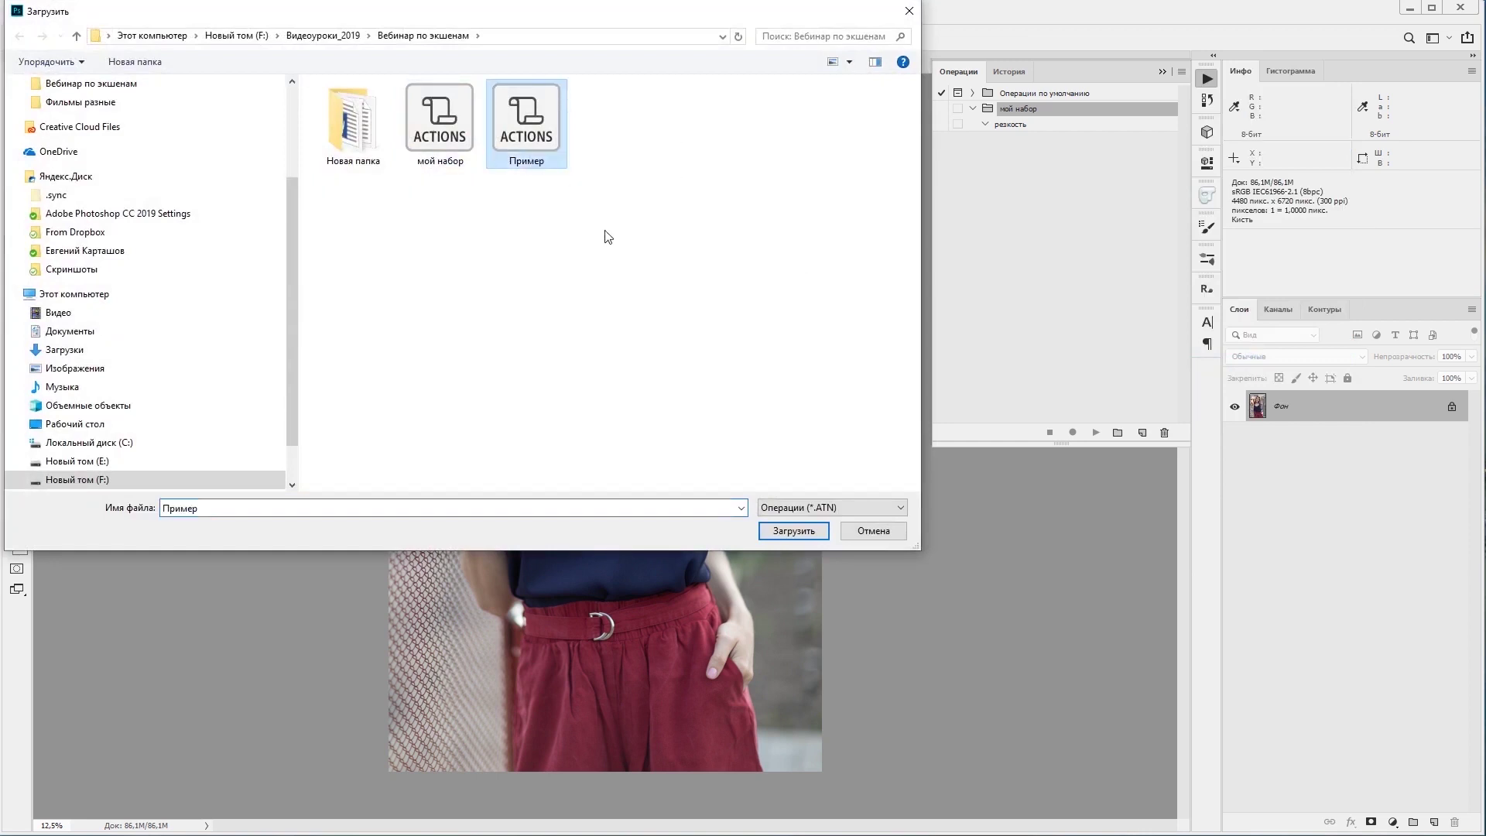
{"action": "left_click", "coordinate": [794, 531]}
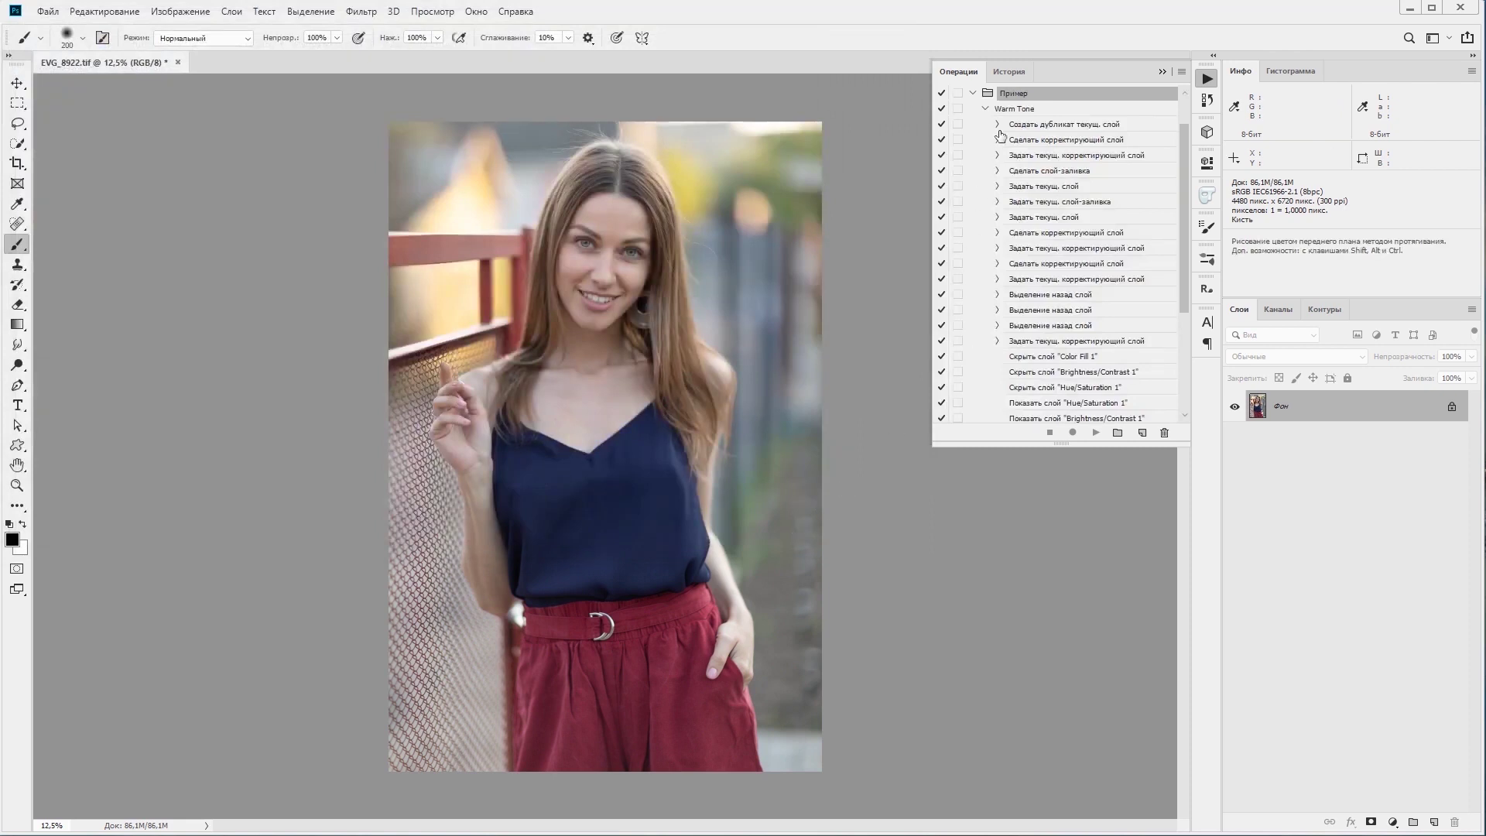
- Expand the 'Пример' set and scroll through its actions
{"action": "left_click", "coordinate": [973, 92]}
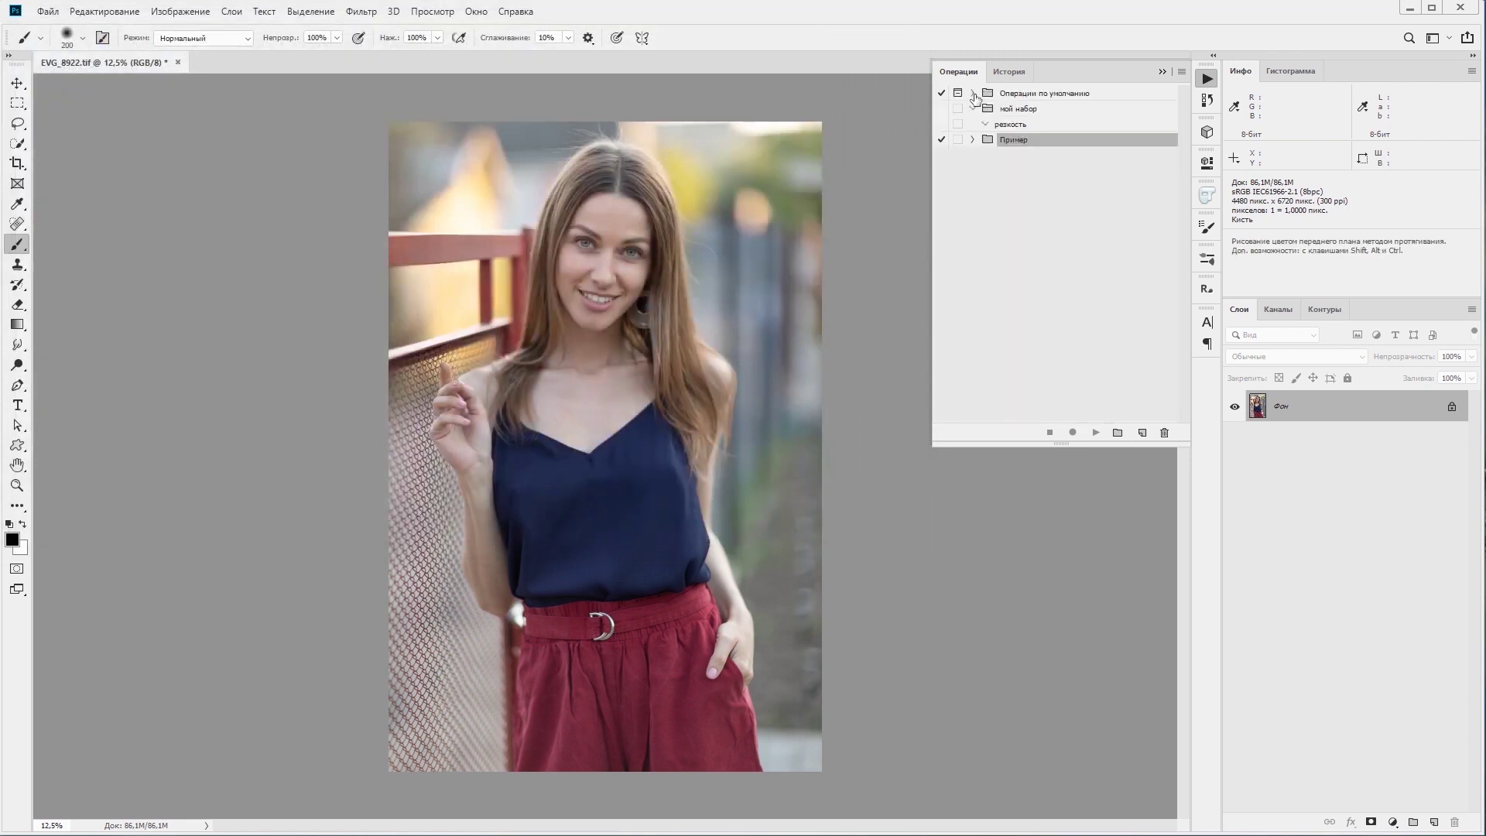
{"action": "left_click", "coordinate": [973, 140]}
{"action": "scroll", "coordinate": [1186, 193], "scroll_direction": "down", "scroll_amount": 5}
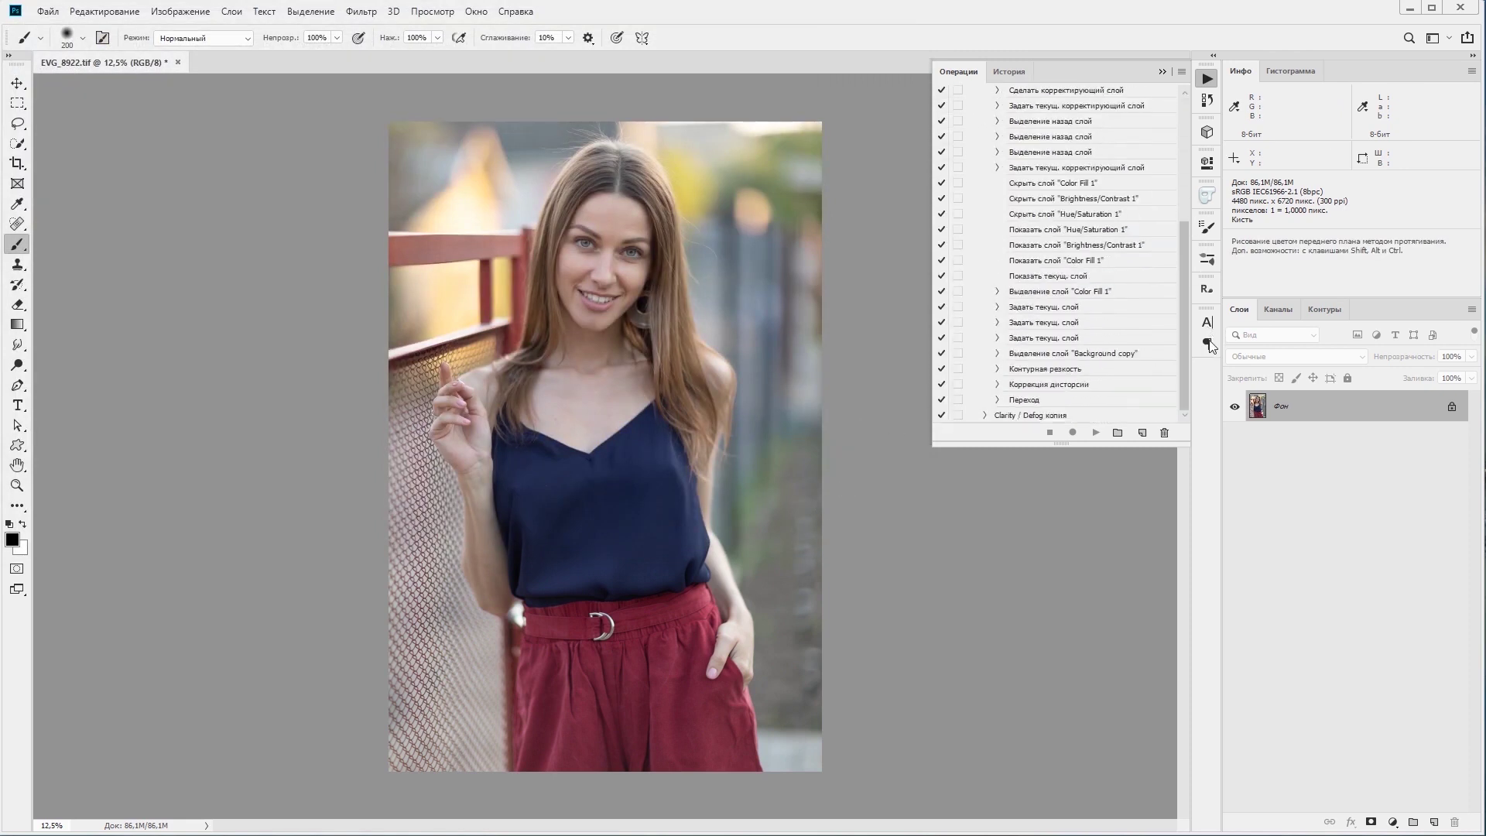
{"action": "scroll", "coordinate": [1061, 232], "scroll_direction": "up", "scroll_amount": 5}
{"action": "left_click", "coordinate": [973, 139]}
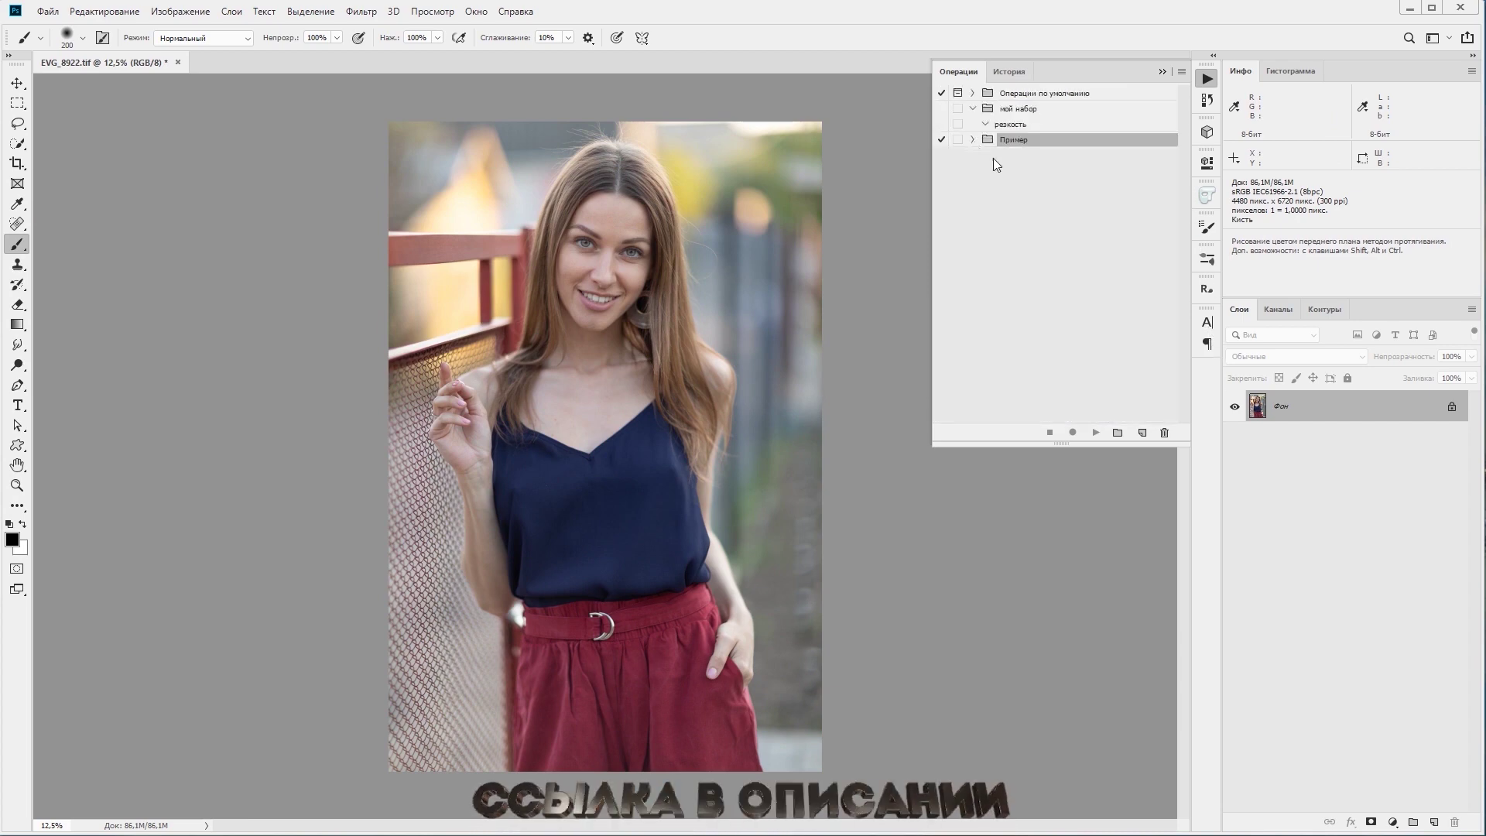